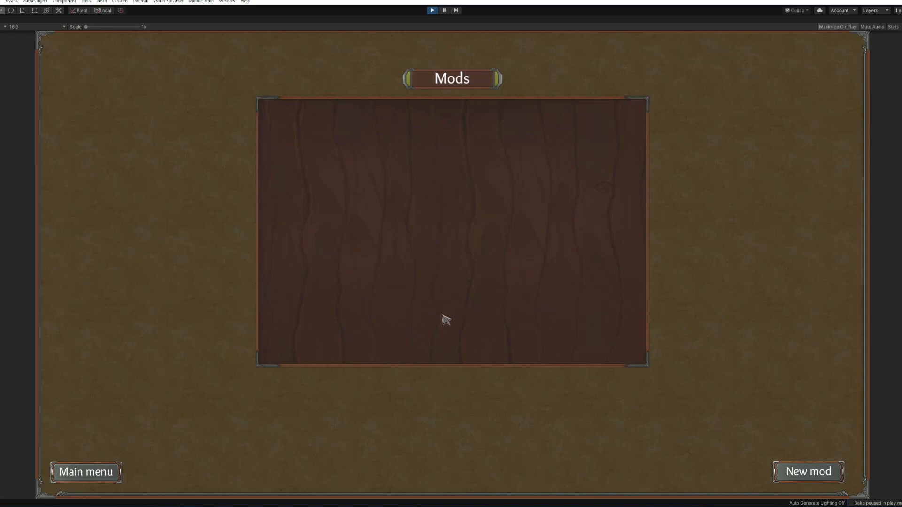
Start a new mod and rename it from Unnamed921 to testMod.
left_click(797, 472)
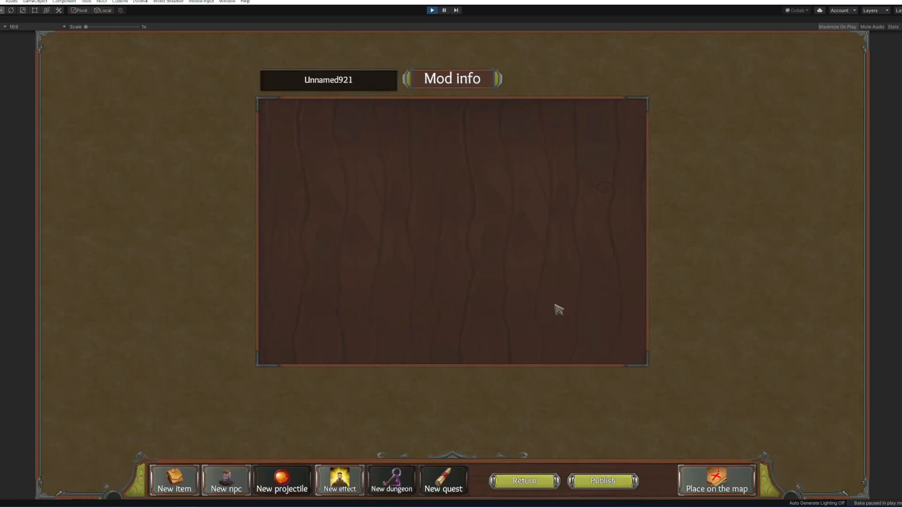
left_click(366, 87)
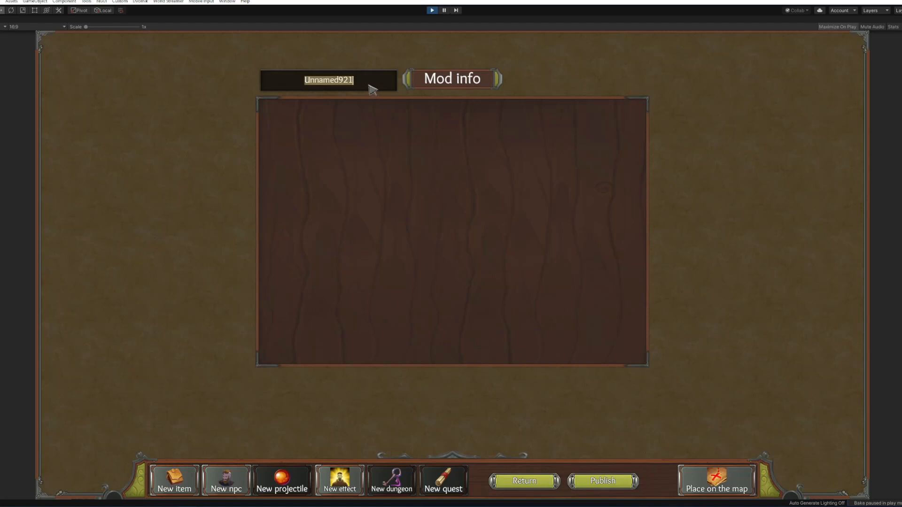
type("test")
type("Mod")
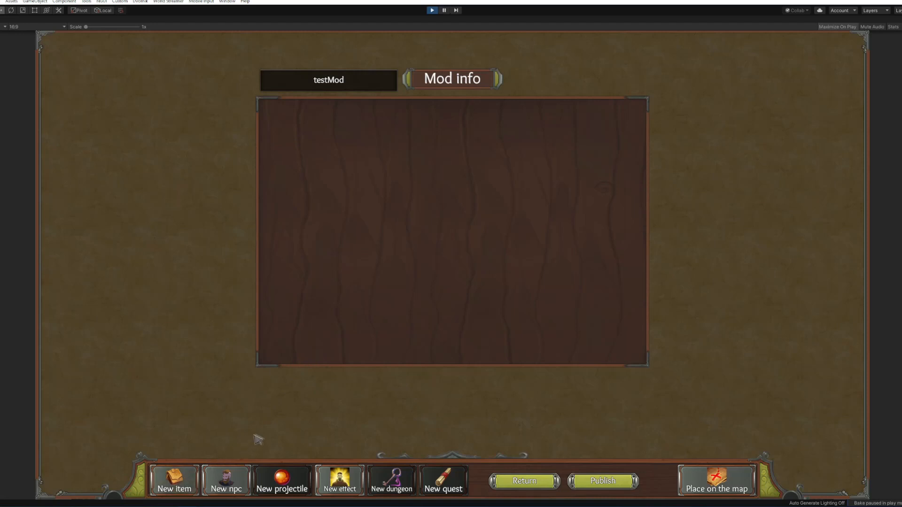
Begin a new NPC, select its name field and keep it in the Neutral faction.
left_click(226, 487)
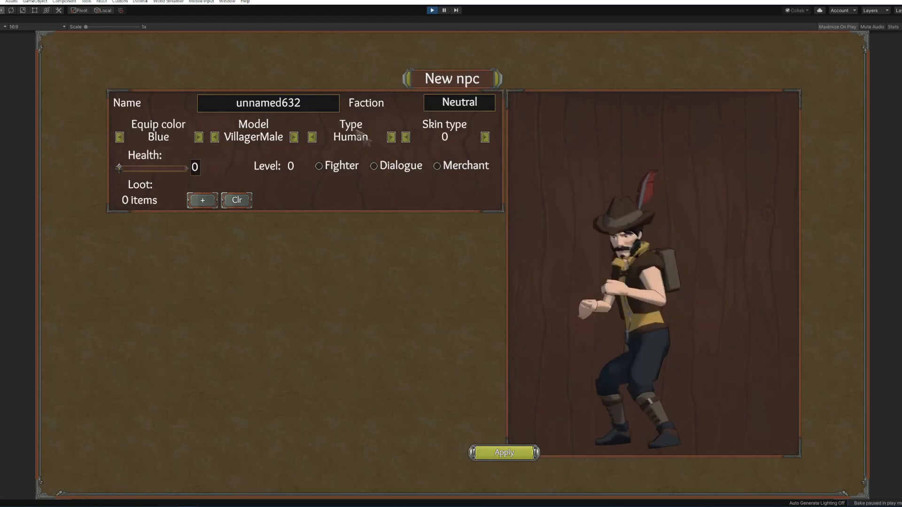
left_click(303, 107)
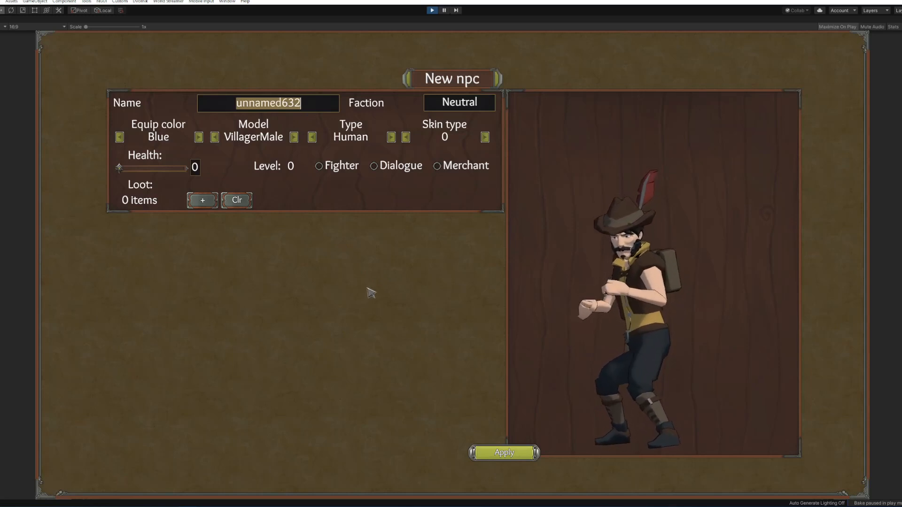
type("t")
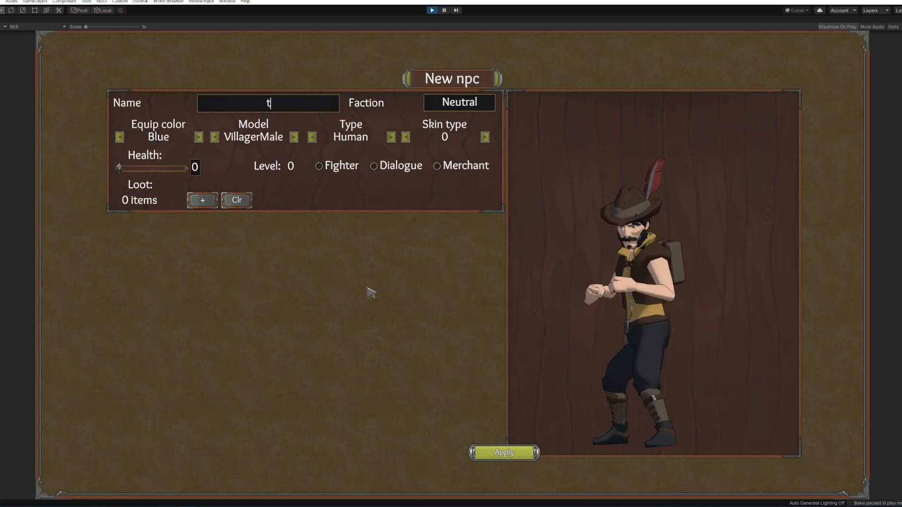
type("est")
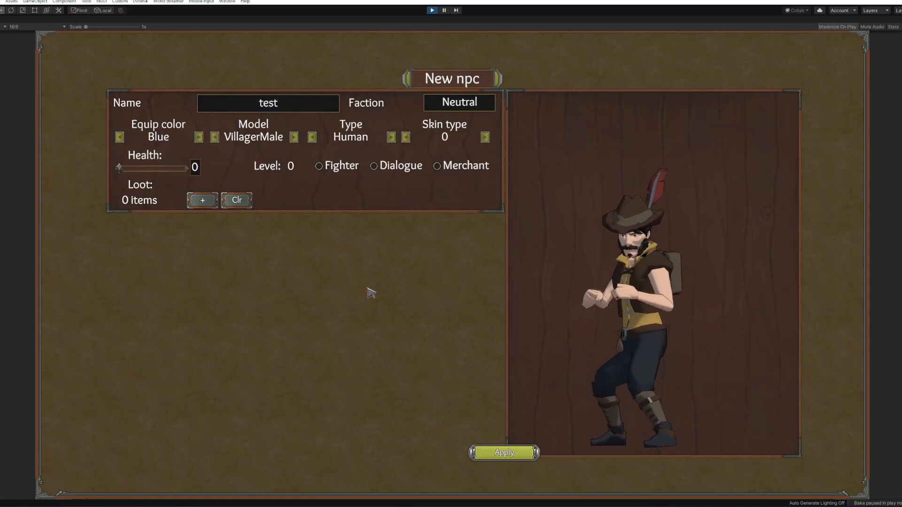
type("talker")
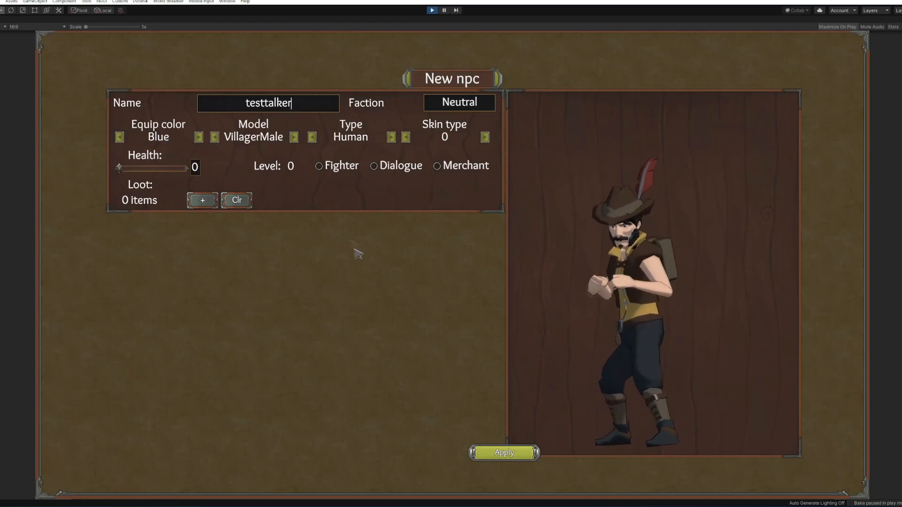
left_click(464, 109)
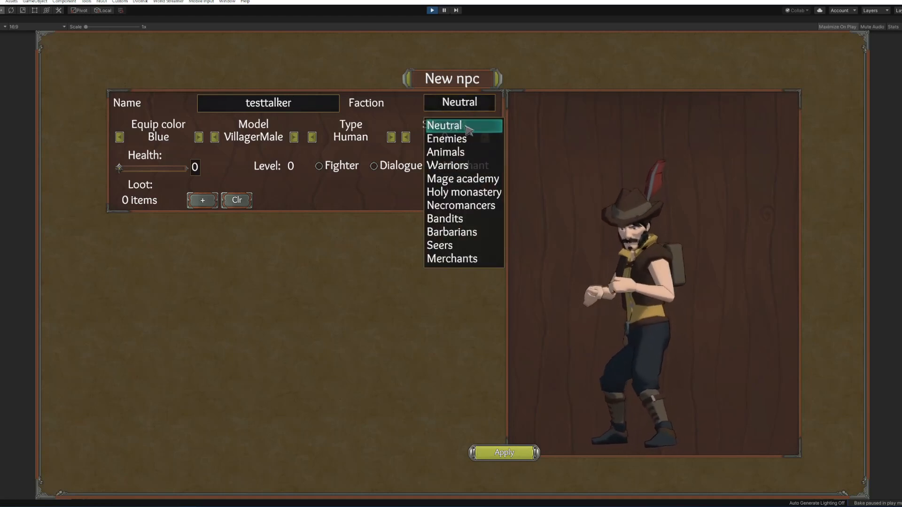
left_click(469, 130)
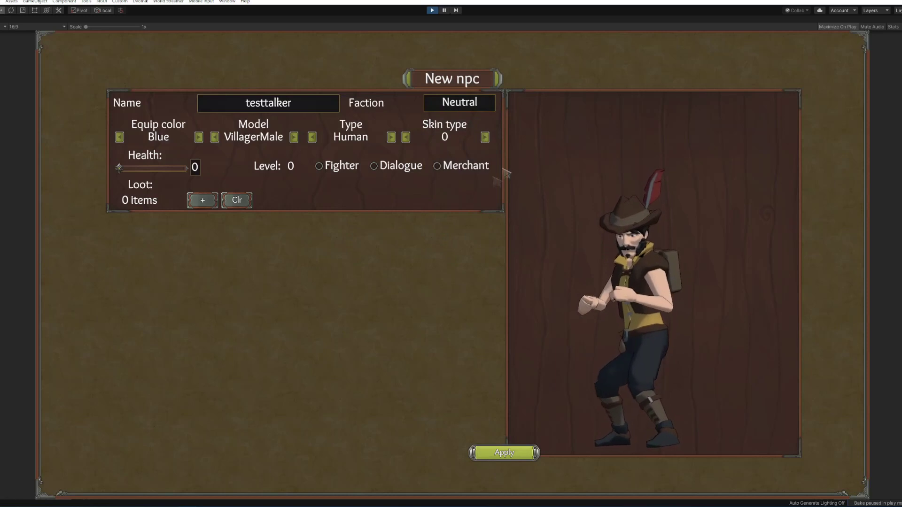
Give the NPC the AdventurerMale model in White gear, 5743 health at level 1, and Dialogue type.
left_click(294, 137)
left_click(294, 138)
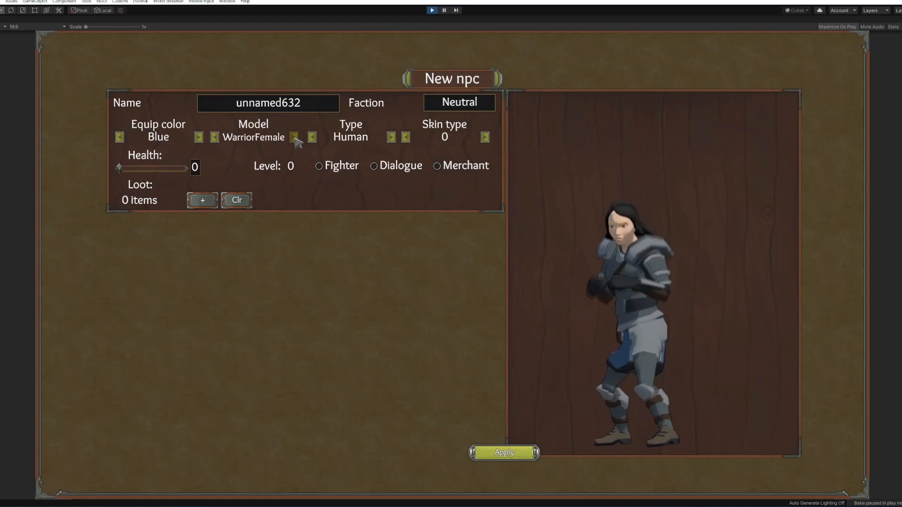
left_click(294, 137)
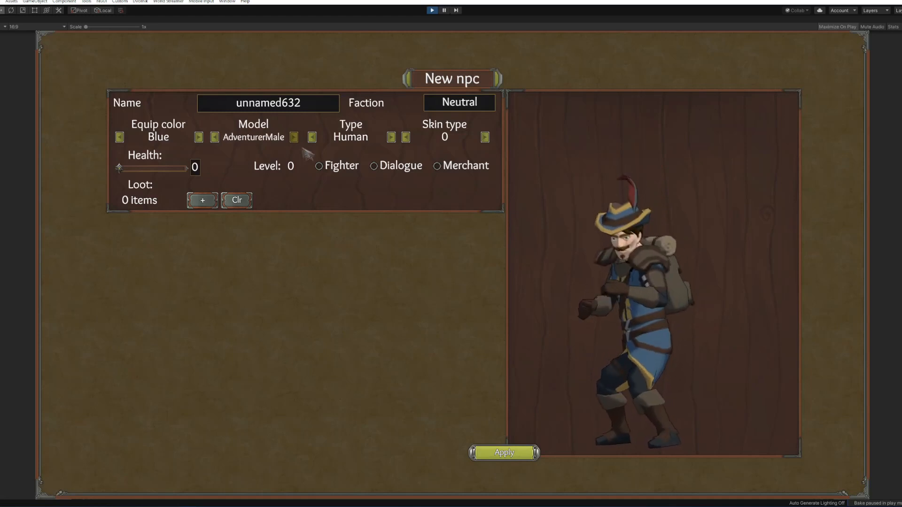
left_click(199, 137)
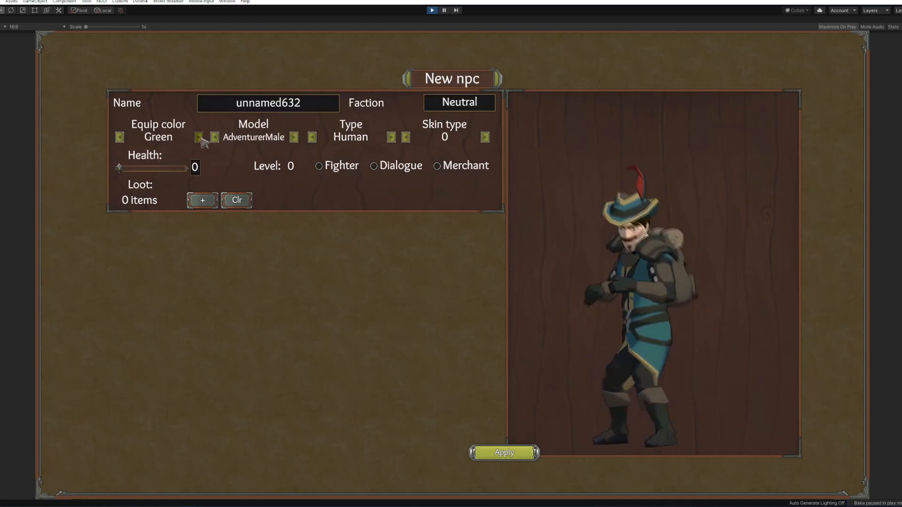
left_click(200, 137)
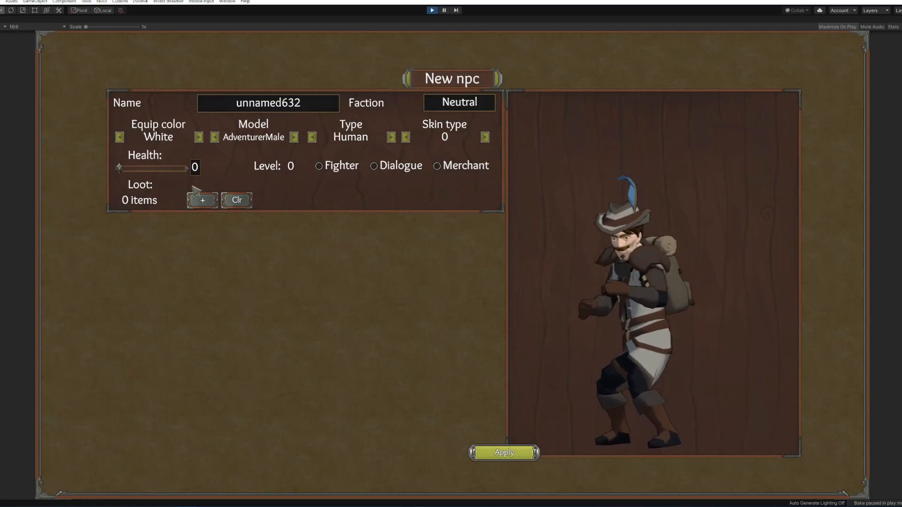
left_click_drag(120, 169, 123, 173)
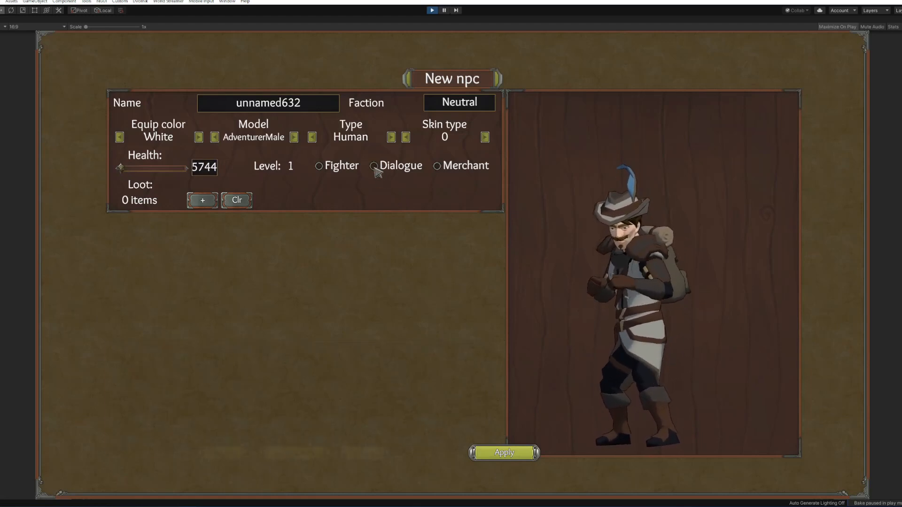
left_click(375, 167)
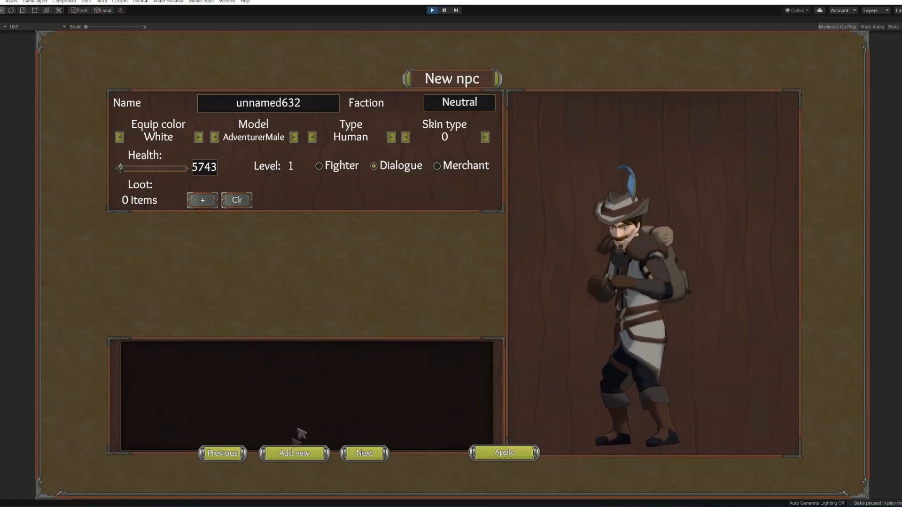
Add a default Bye/Bye dialogue line that ends the conversation, then add a second blank line.
left_click(296, 457)
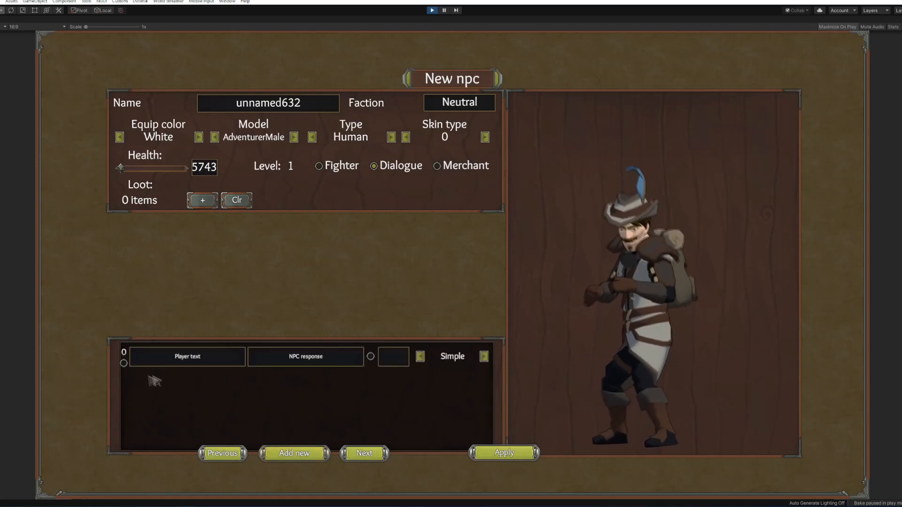
left_click(124, 365)
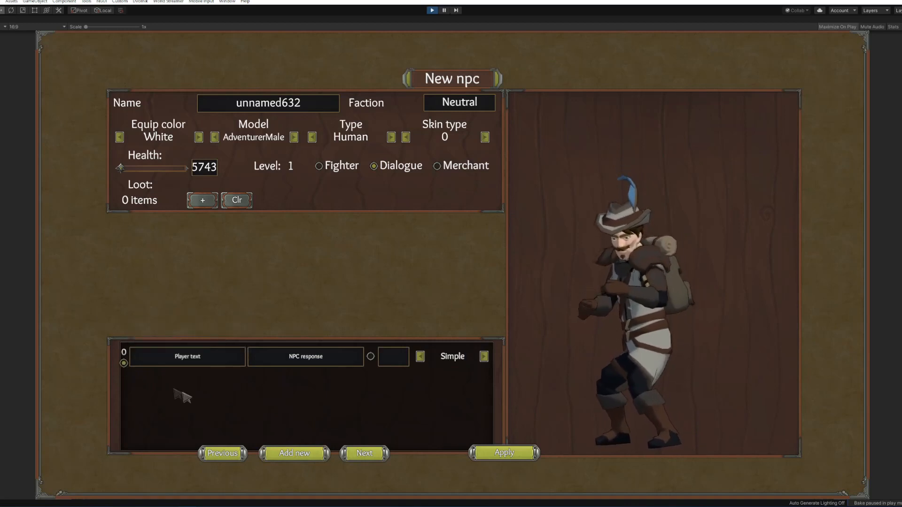
left_click(195, 362)
type("Bye")
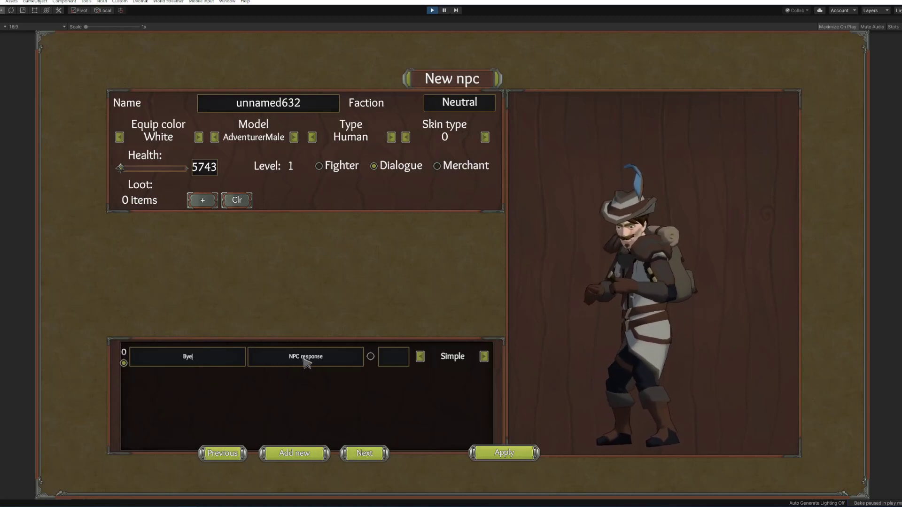
left_click(306, 361)
type("Bye")
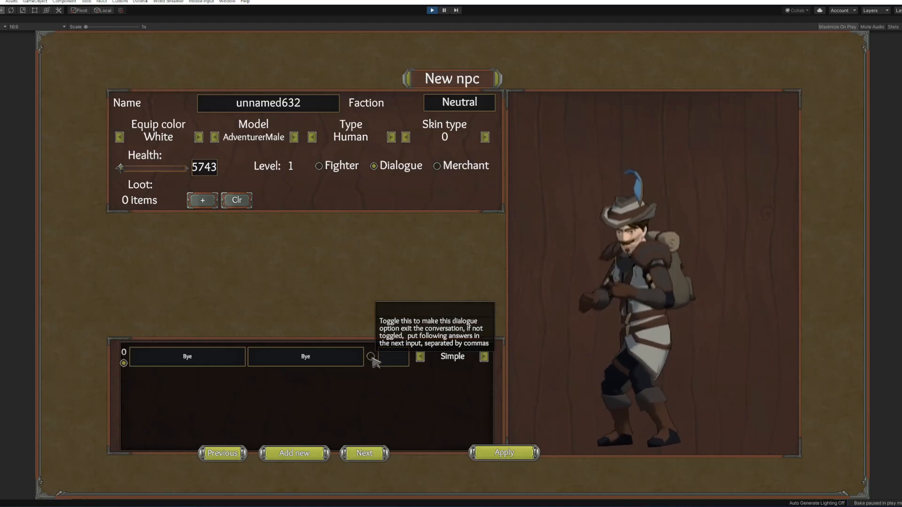
left_click(372, 358)
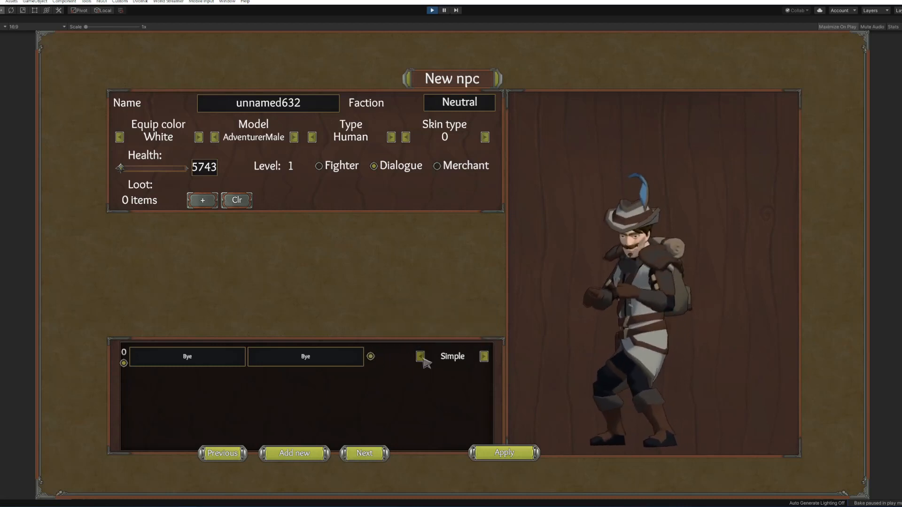
left_click(298, 455)
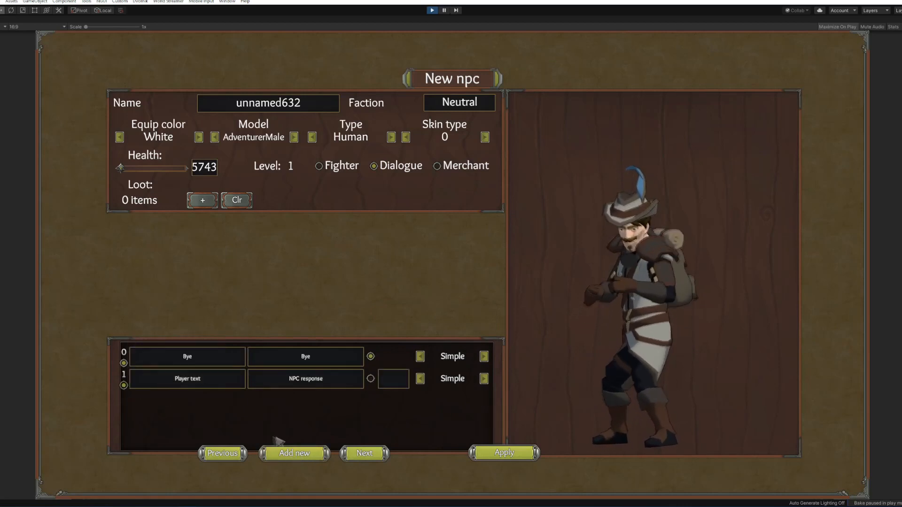
Write the 'What is this place?' question and reply on the second line and set its type to Text.
left_click(189, 381)
type("What is t")
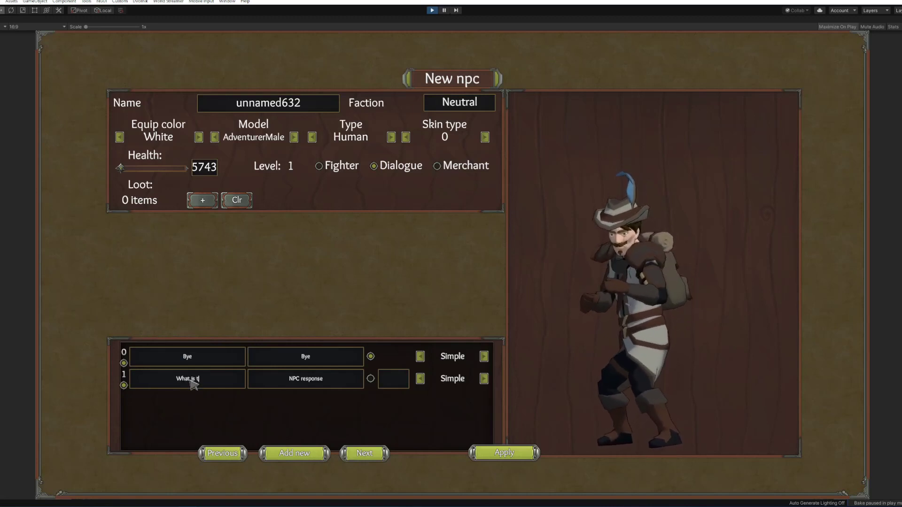
type("his place")
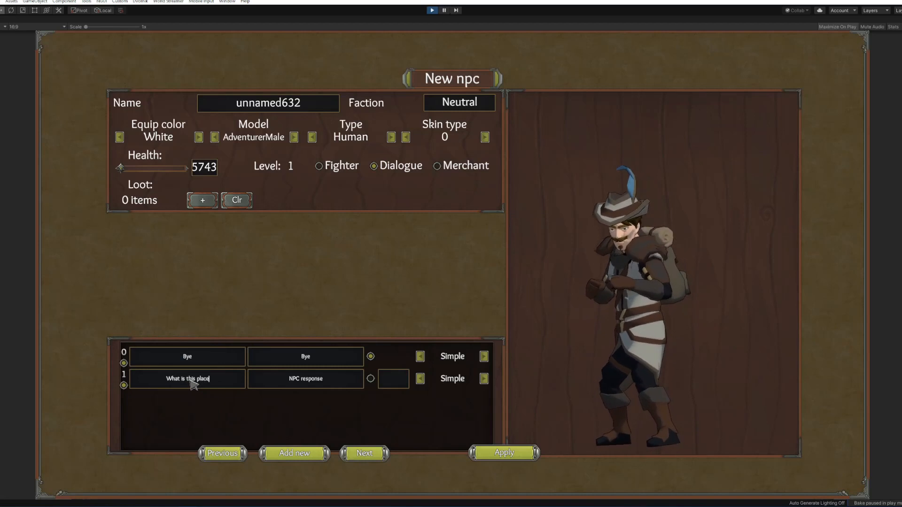
type("?")
left_click(312, 385)
type("This is the")
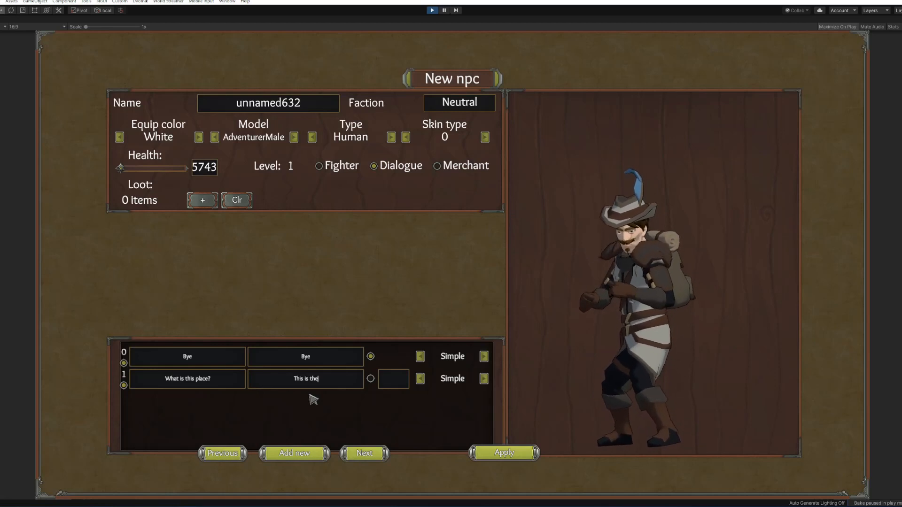
type(" tes")
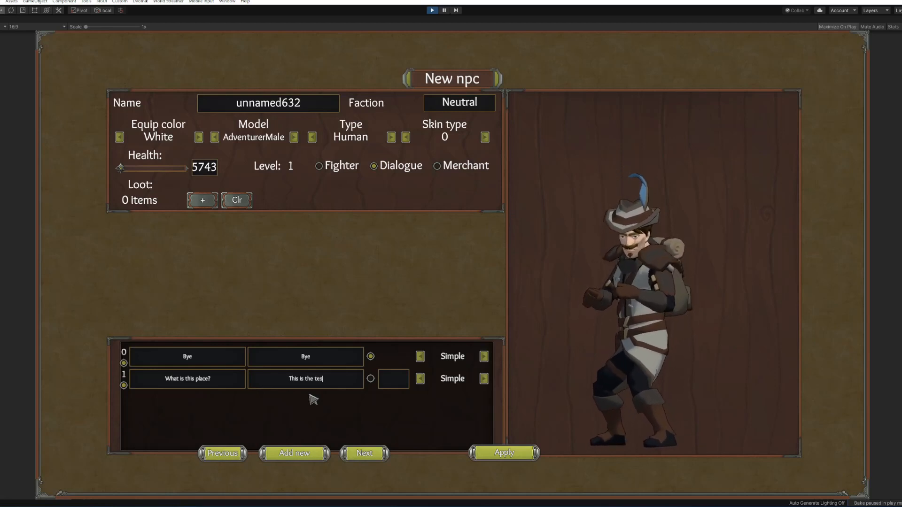
type("t dungeon")
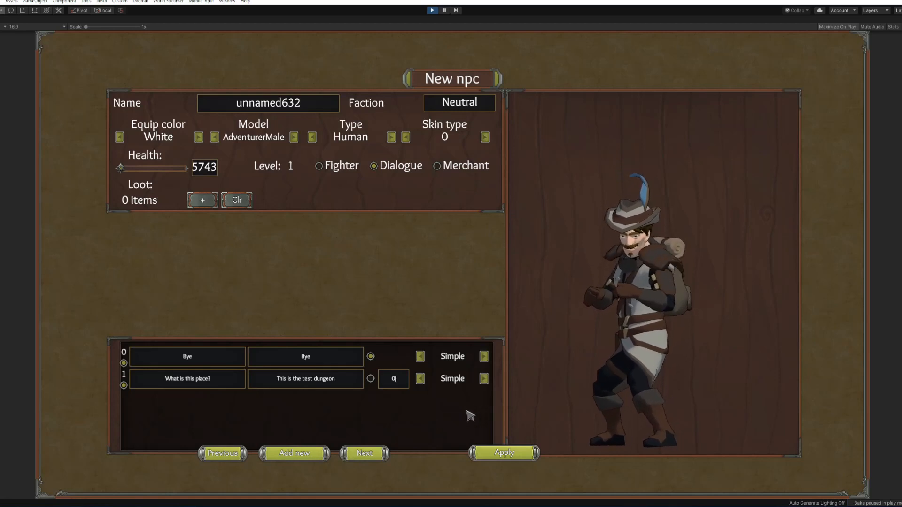
left_click(484, 378)
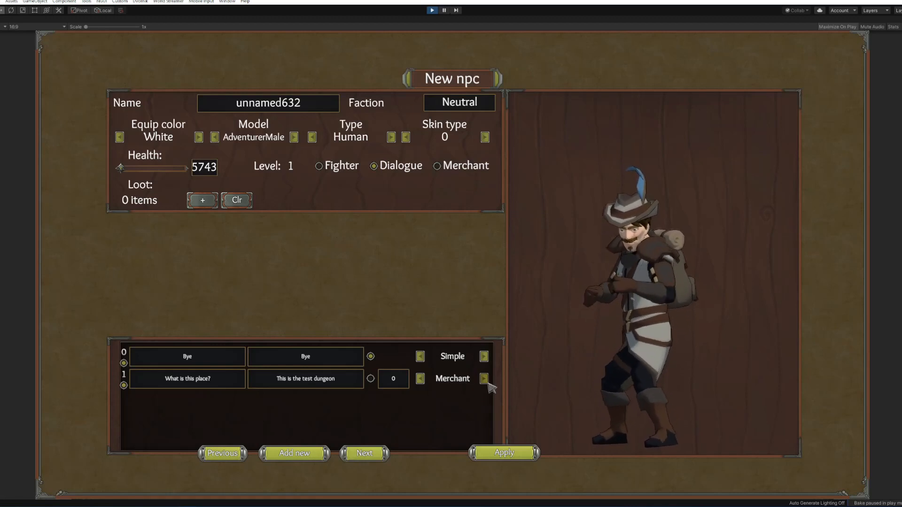
left_click(485, 379)
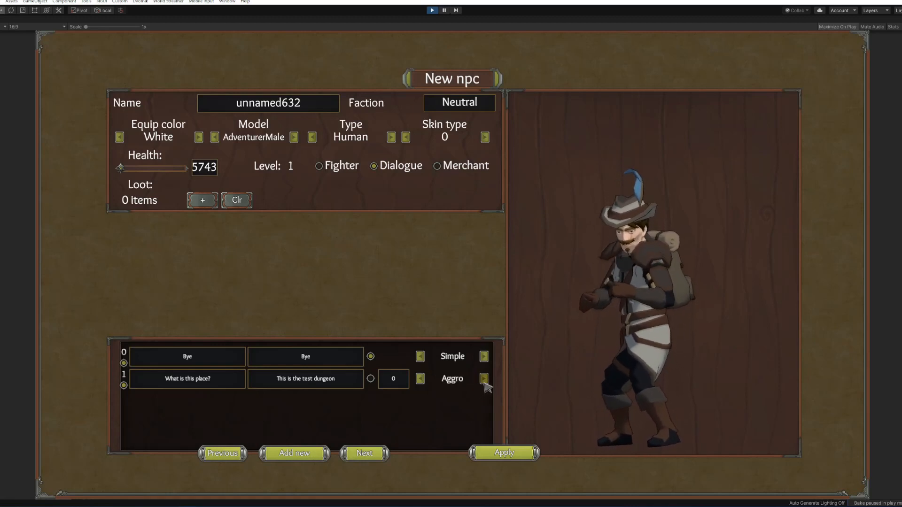
left_click(484, 379)
left_click(484, 380)
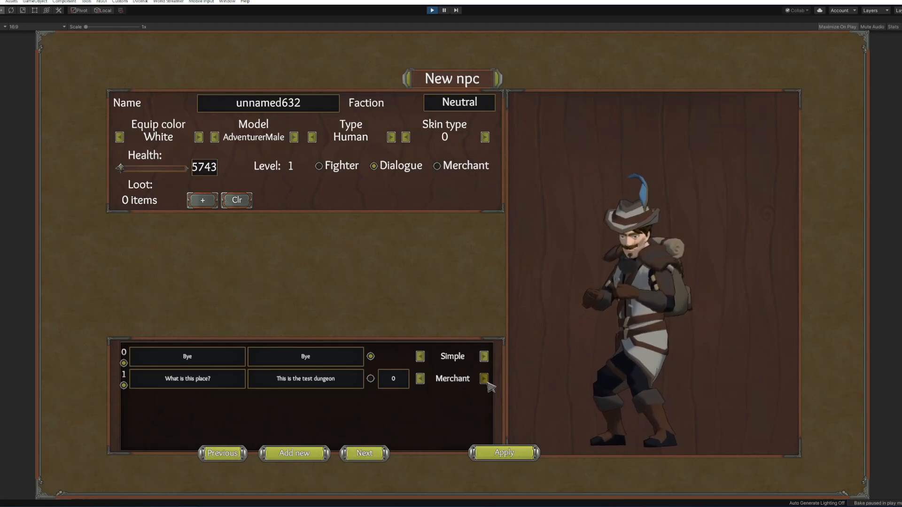
left_click(420, 380)
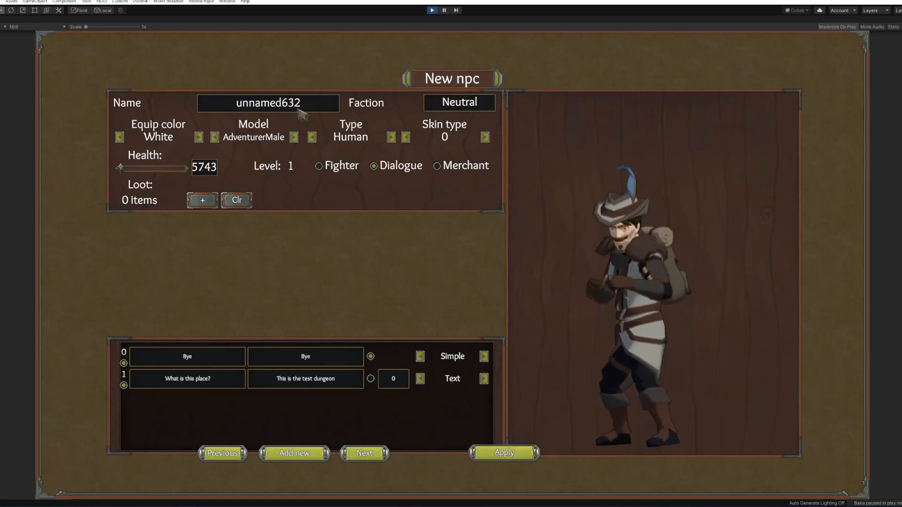
Rename the dialogue NPC to testtalker.
left_click(297, 106)
type("test")
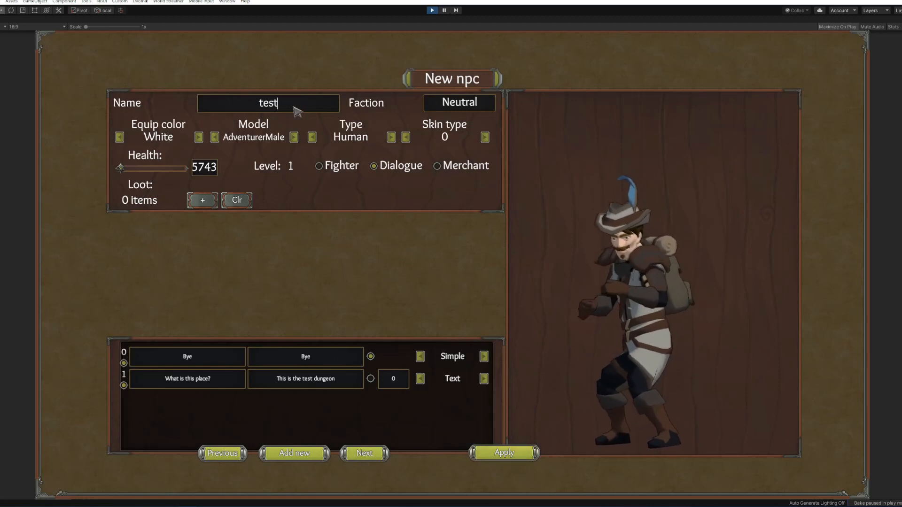
type("talker")
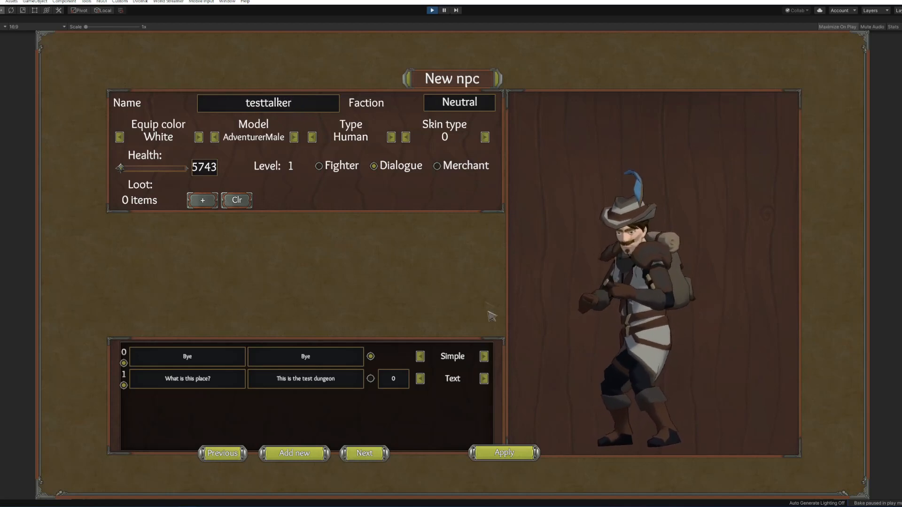
Apply the NPC so testtalker is listed in testMod, then begin another new NPC.
left_click(516, 455)
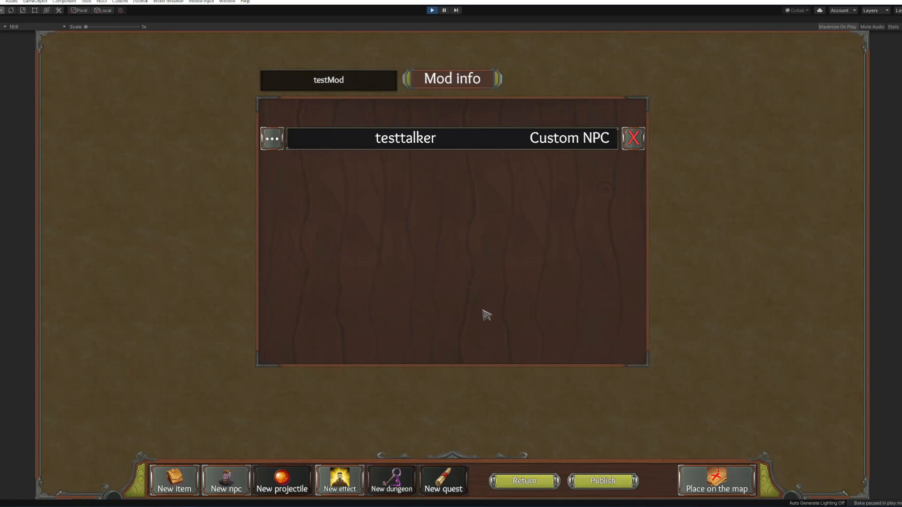
scroll(399, 213, "down", 1)
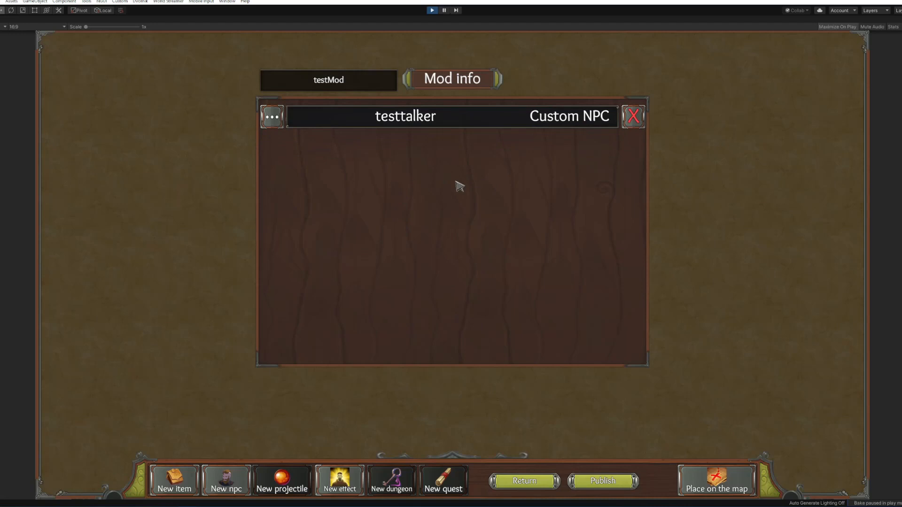
left_click(272, 117)
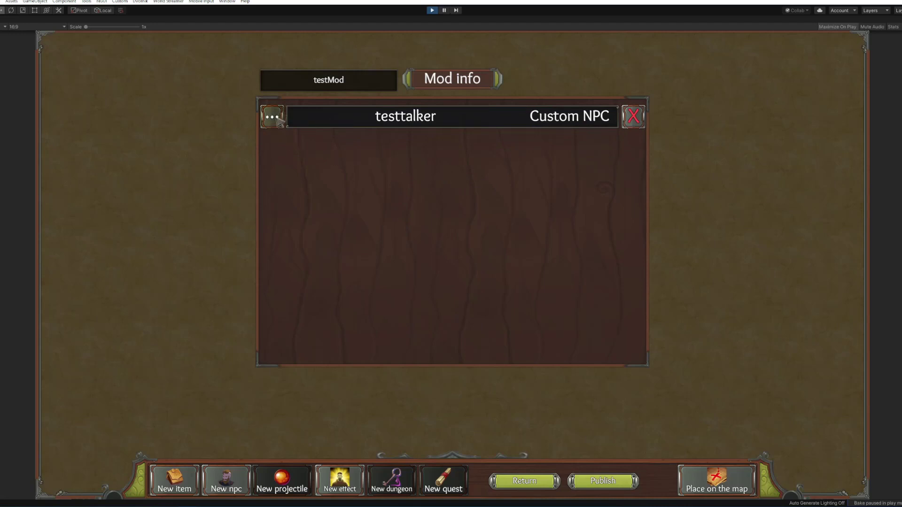
left_click(383, 150)
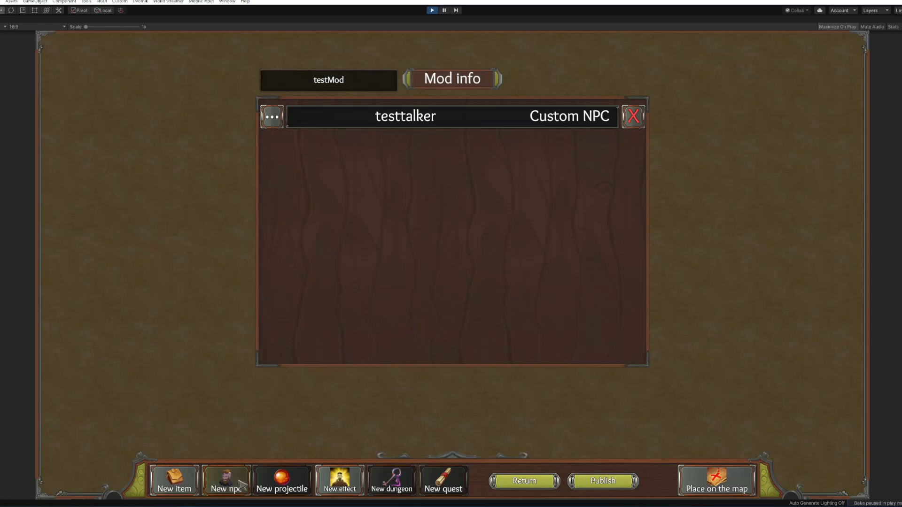
left_click(241, 487)
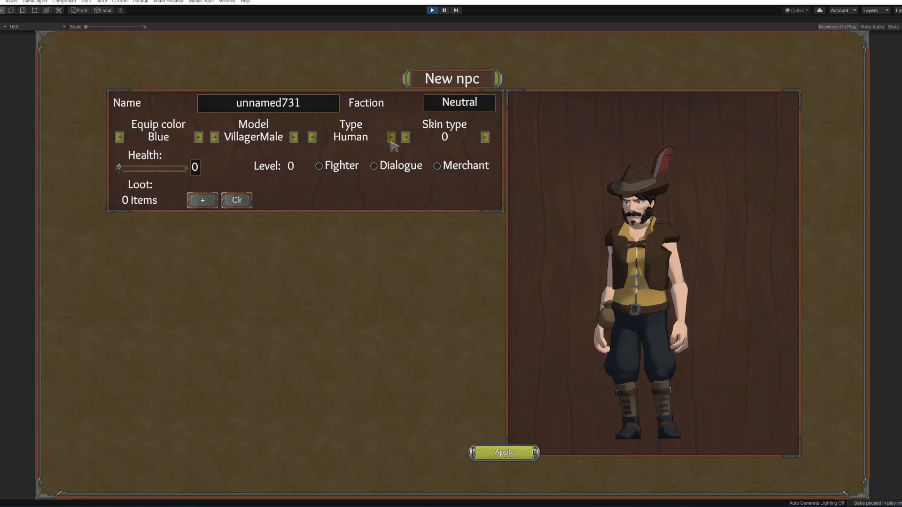
Make the NPC a Skeleton fighter in Knight armour with raised health.
left_click(319, 167)
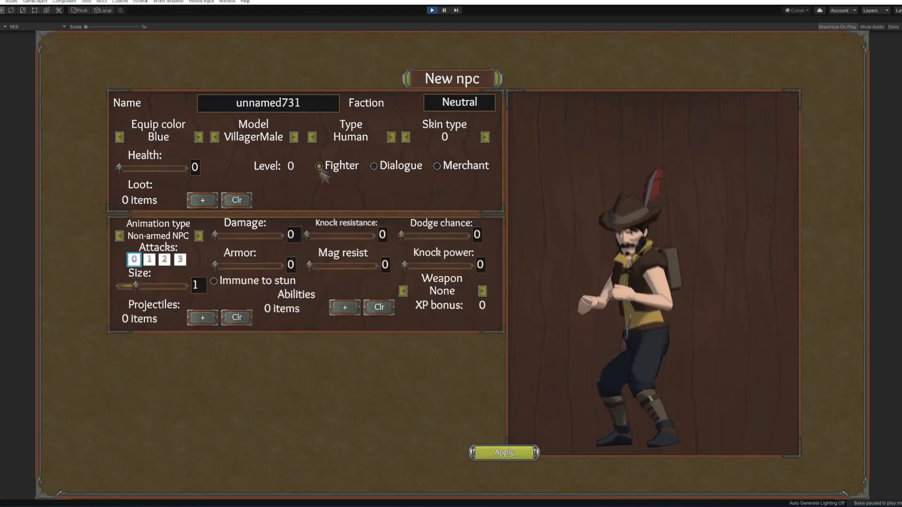
left_click(391, 138)
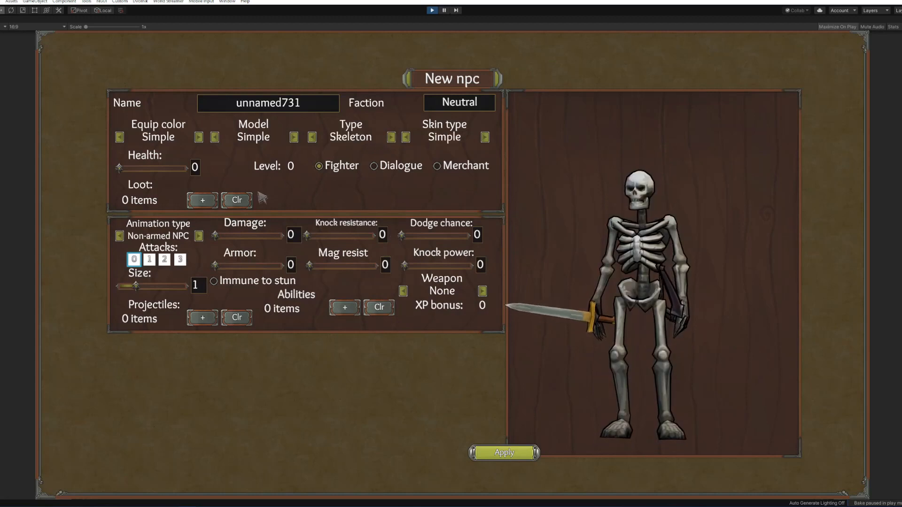
left_click(293, 137)
left_click(294, 137)
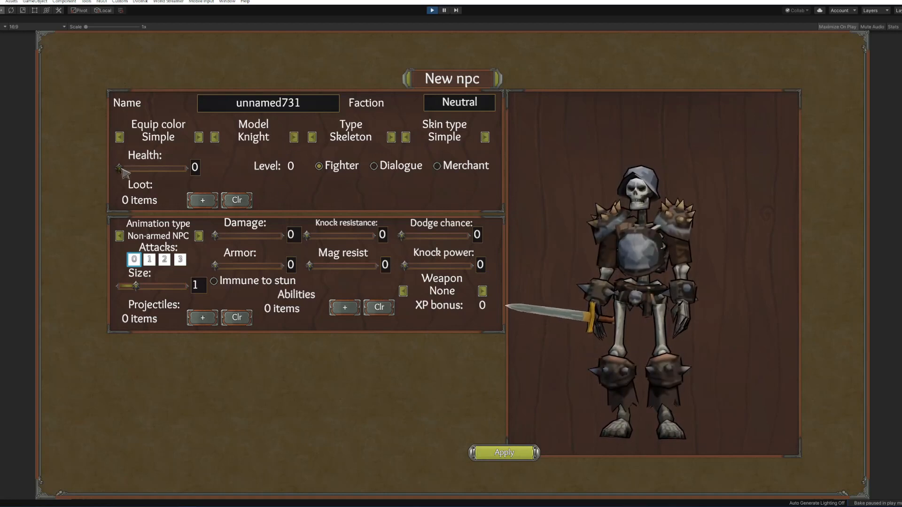
left_click_drag(125, 173, 160, 171)
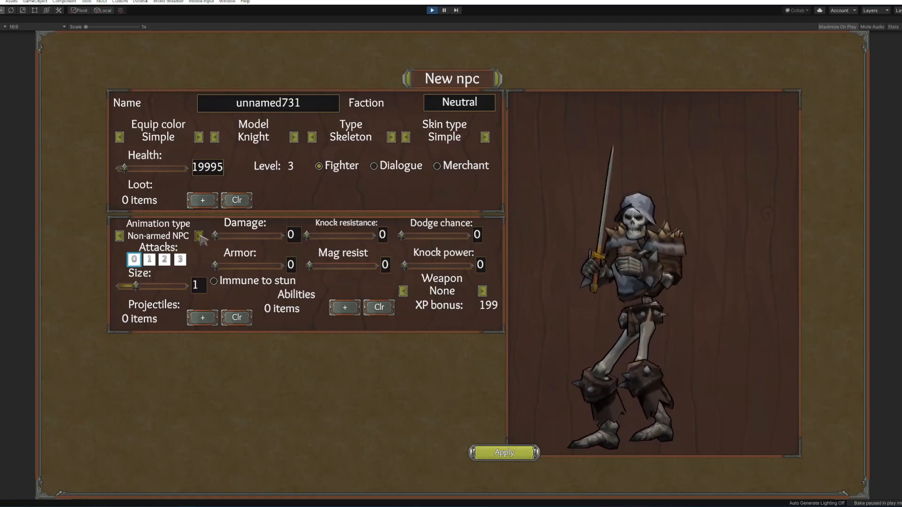
Give it combat animations and raise damage, armor, knock and magic resist, dodge and knock power.
left_click(200, 236)
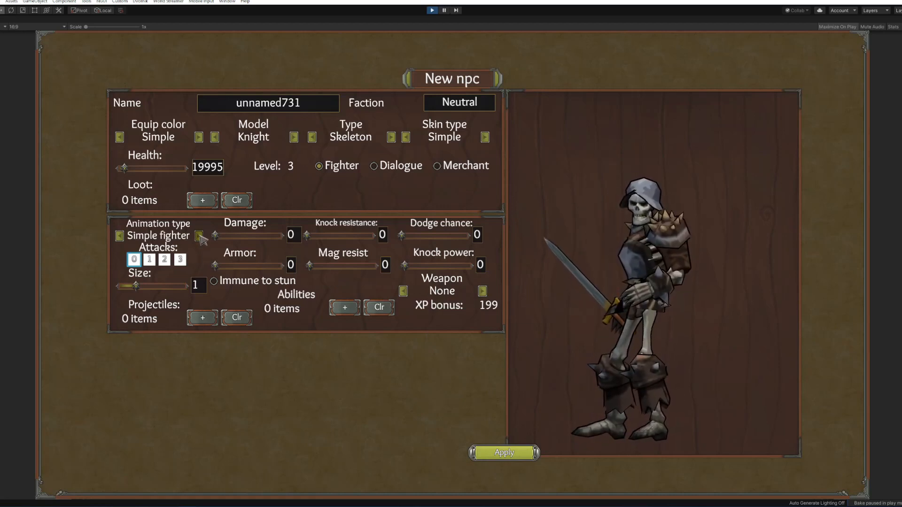
left_click(155, 260)
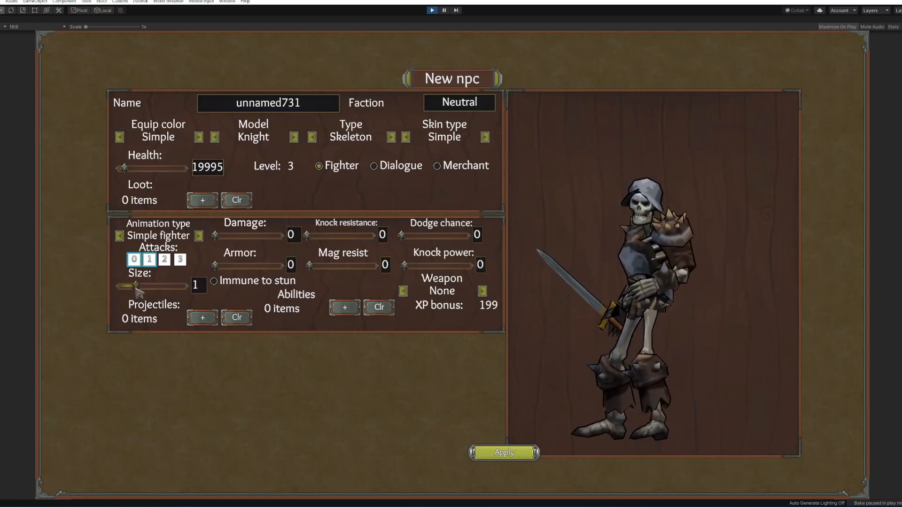
left_click_drag(141, 290, 141, 293)
left_click_drag(215, 235, 226, 241)
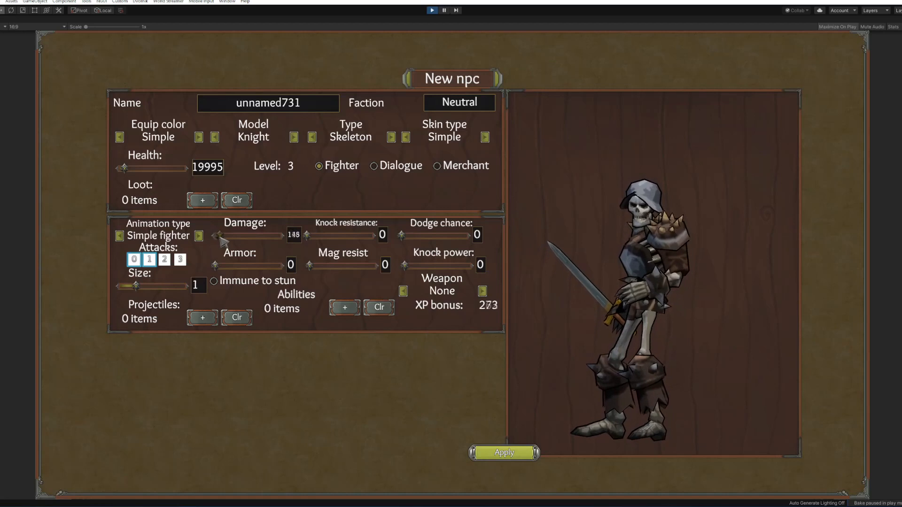
left_click_drag(215, 266, 221, 267)
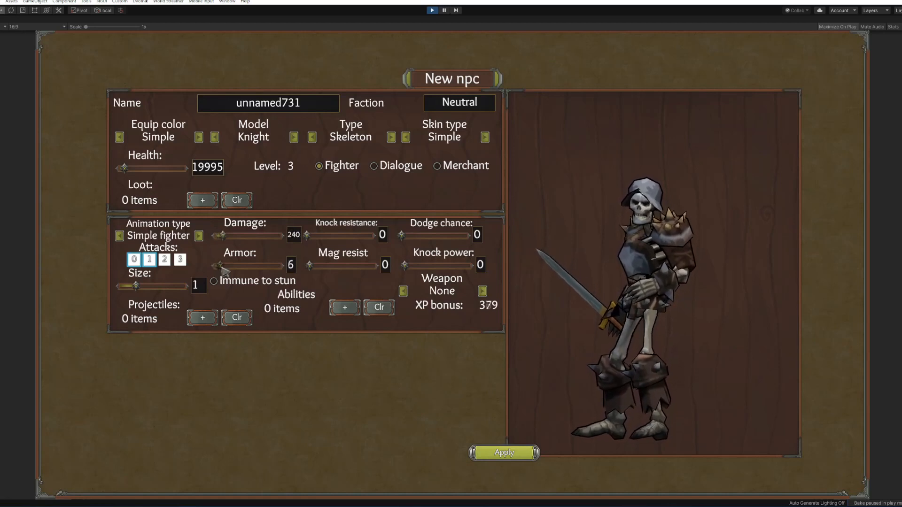
left_click_drag(308, 237, 340, 235)
left_click_drag(309, 267, 345, 267)
left_click_drag(403, 237, 420, 237)
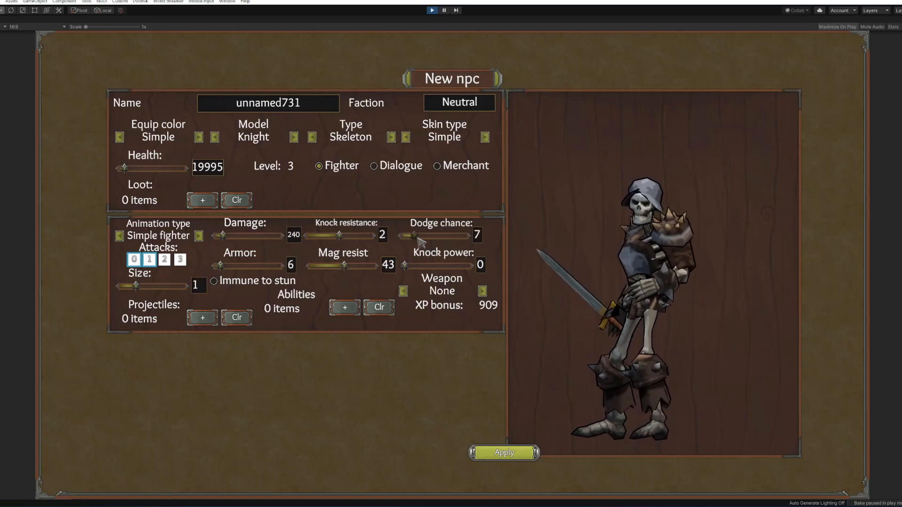
left_click_drag(406, 266, 425, 265)
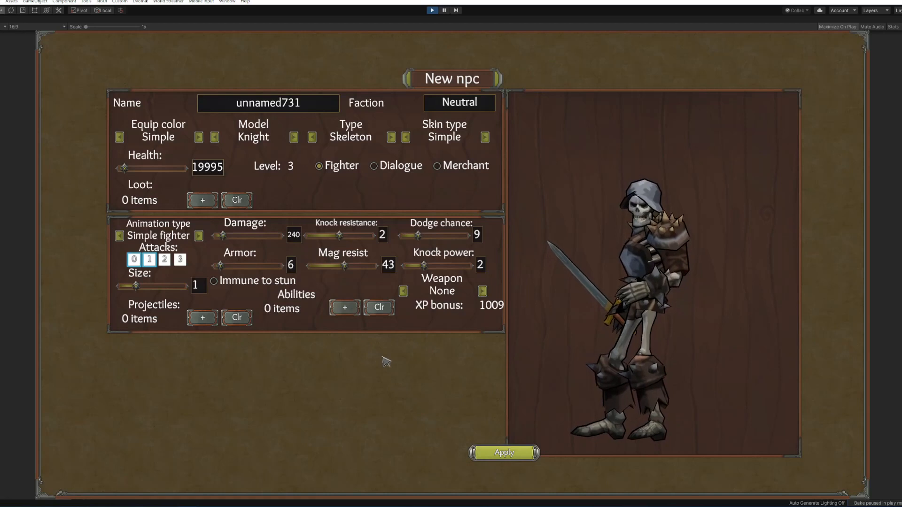
Put the boss in the Enemies faction, name it testboss and apply it to the mod.
left_click(455, 108)
left_click(458, 136)
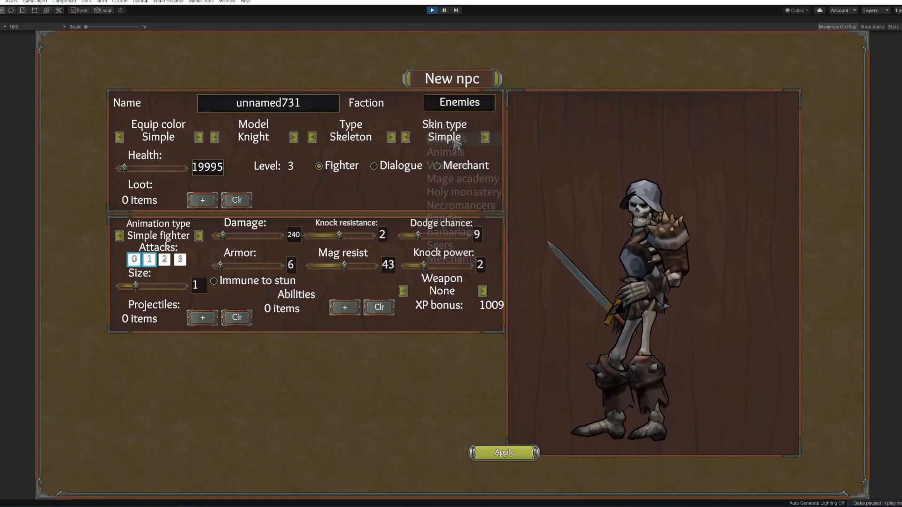
left_click(275, 106)
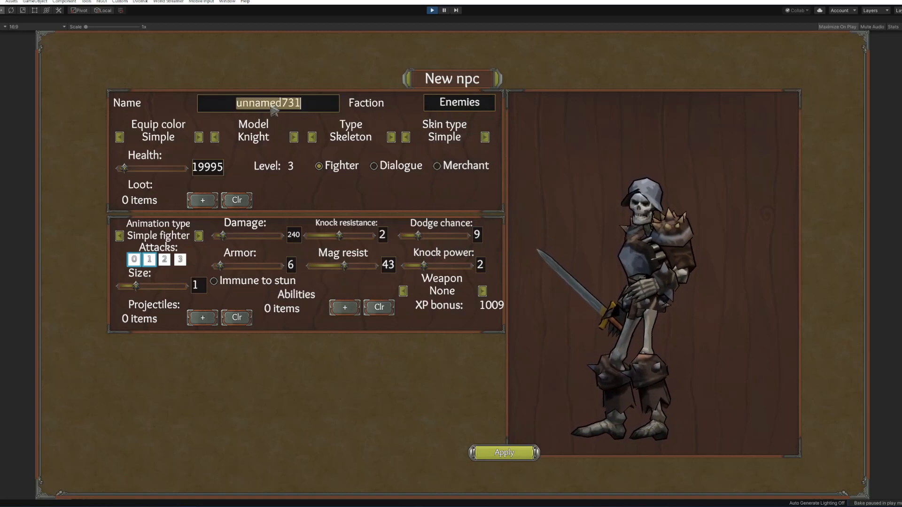
type("testboo")
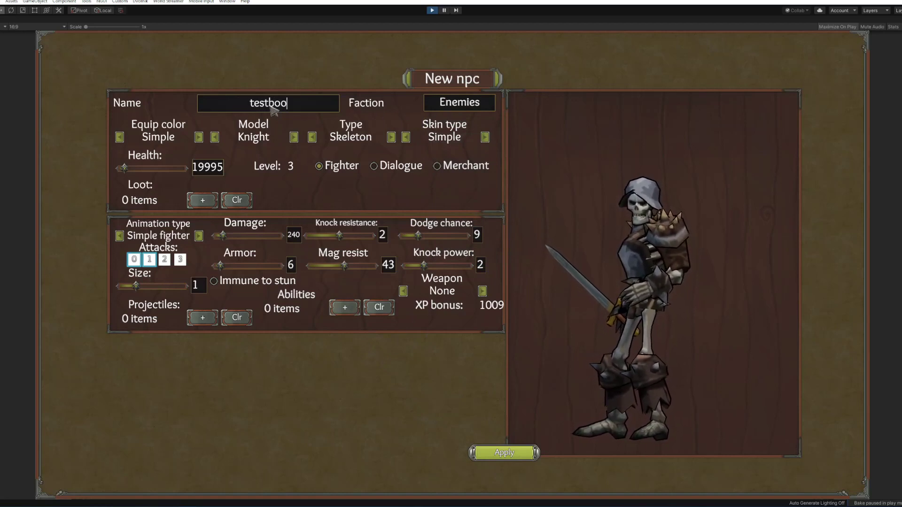
key("BackSpace")
type("ss")
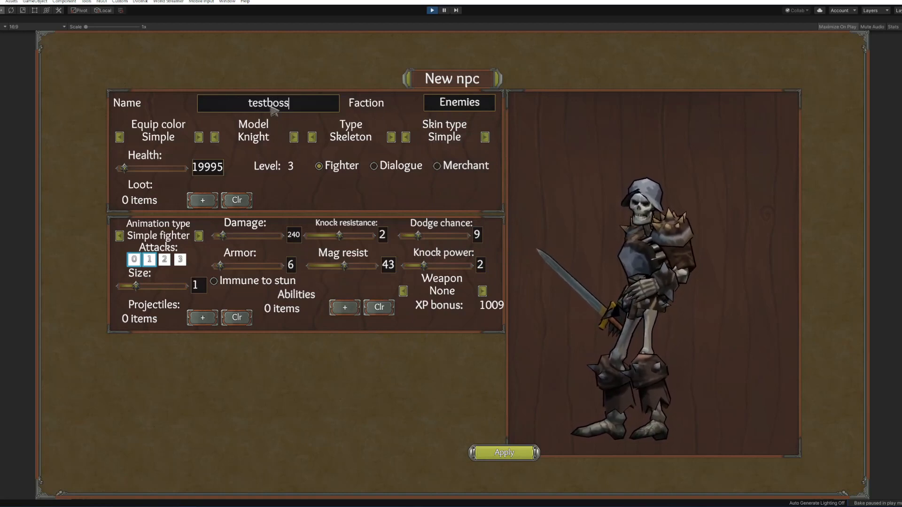
left_click(528, 460)
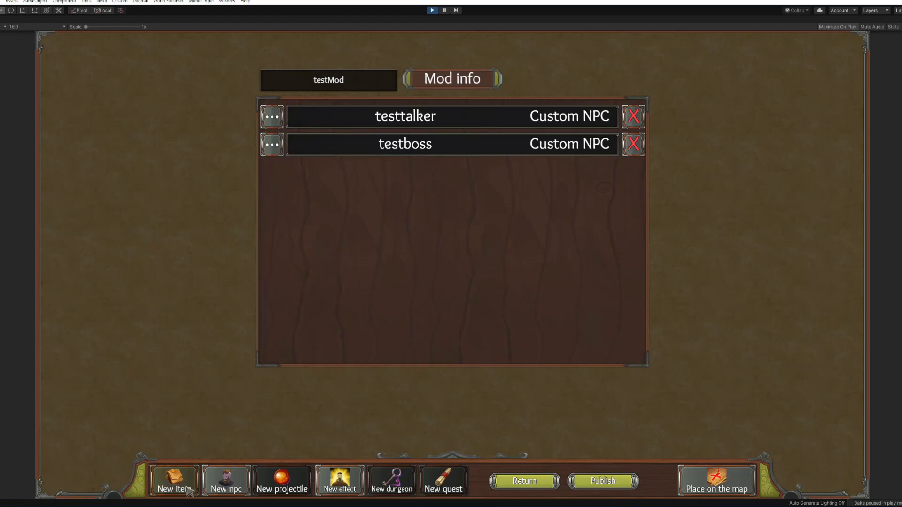
Begin a new item named testsword with the red sword icon.
left_click(174, 483)
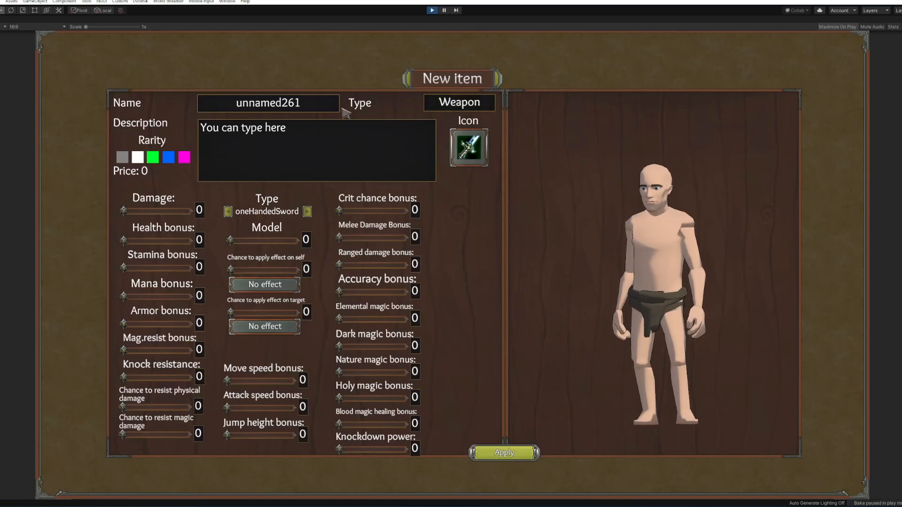
left_click(297, 107)
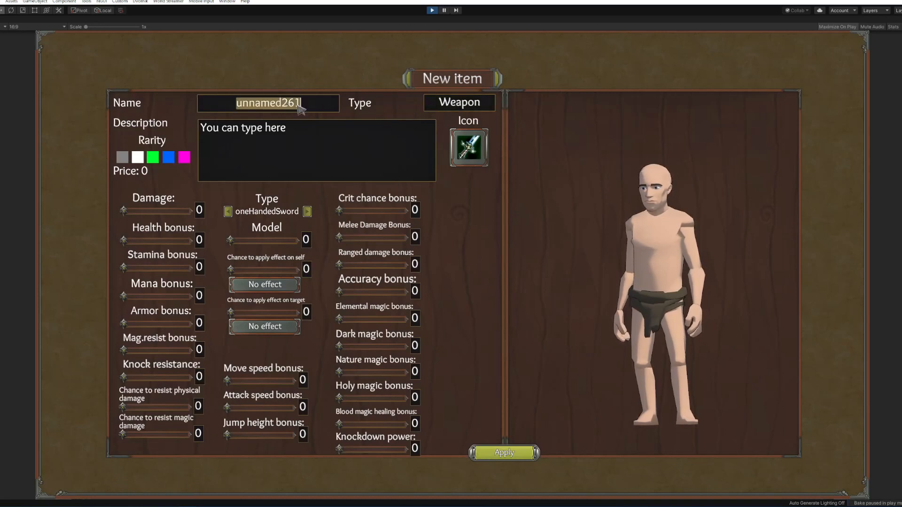
type("tt")
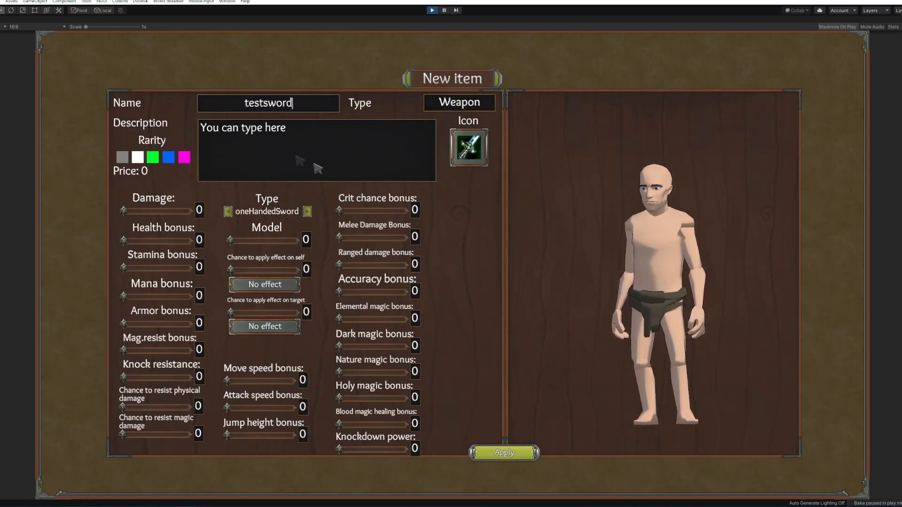
left_click(477, 155)
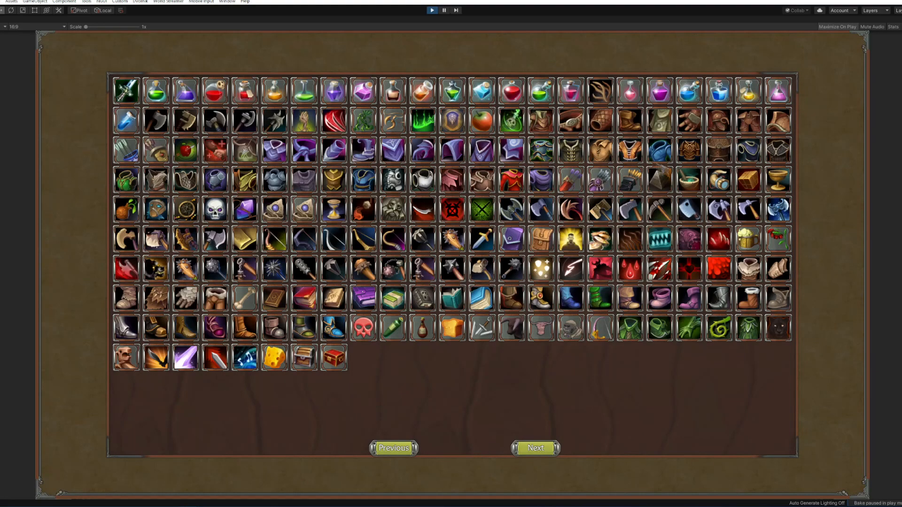
left_click(216, 359)
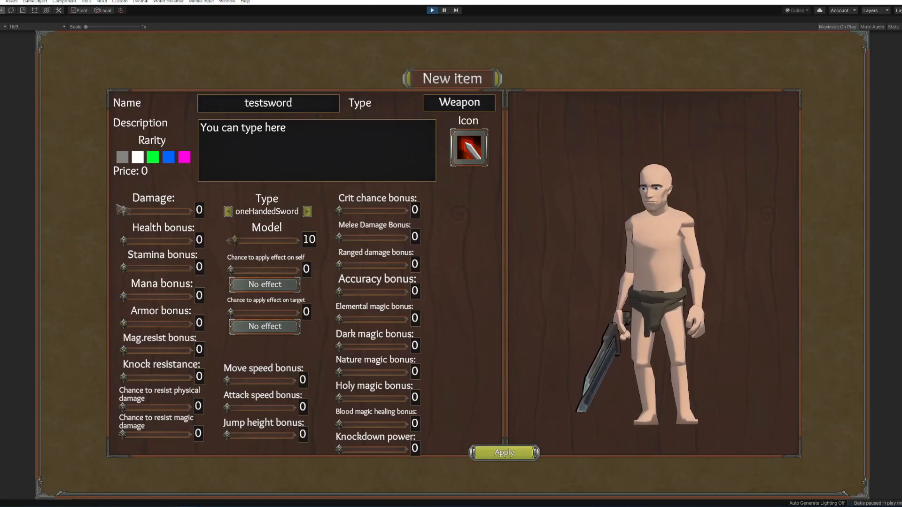
Raise the sword's damage to 30 and attack speed to 11, then apply it as a Player item.
mouse_move(125, 213)
left_mouse_down()
mouse_move(136, 214)
mouse_move(138, 240)
left_mouse_up()
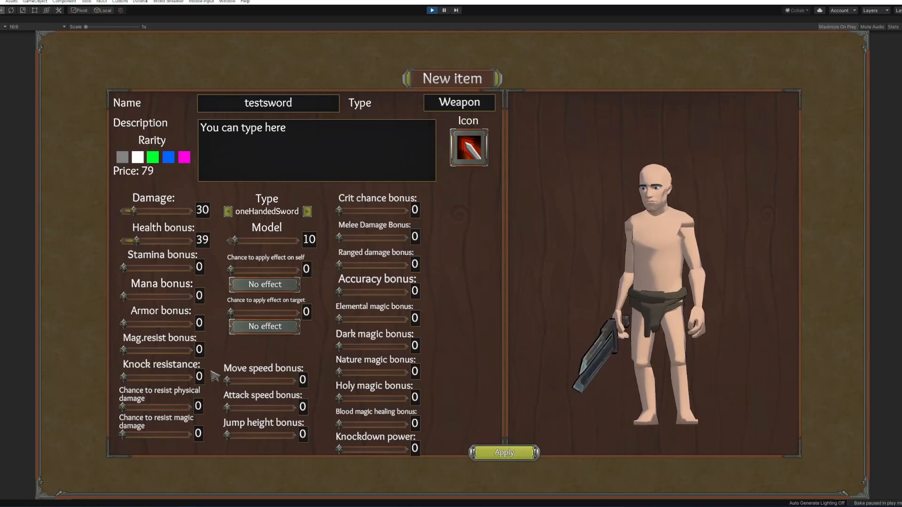
left_click_drag(227, 408, 248, 410)
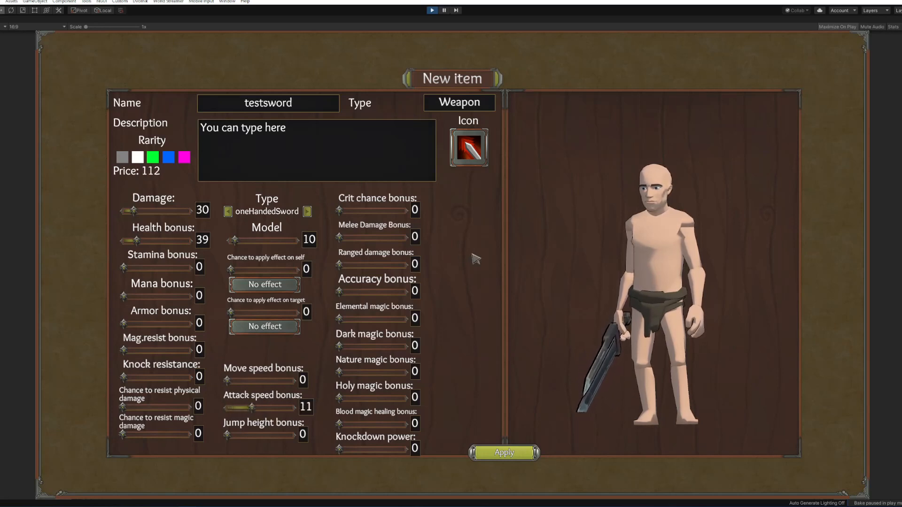
left_click(504, 453)
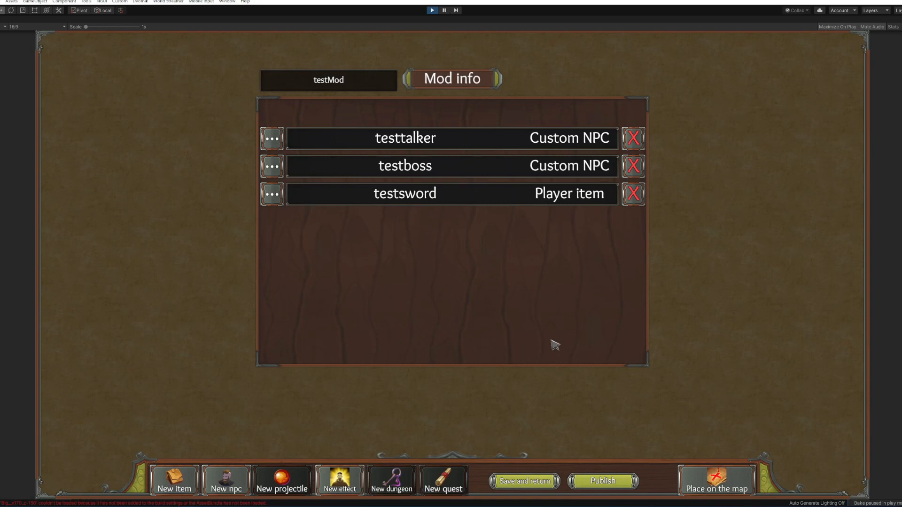
Open map placement and move the camera over the rocky mountain area.
left_click(714, 486)
scroll(522, 325, "down", 2)
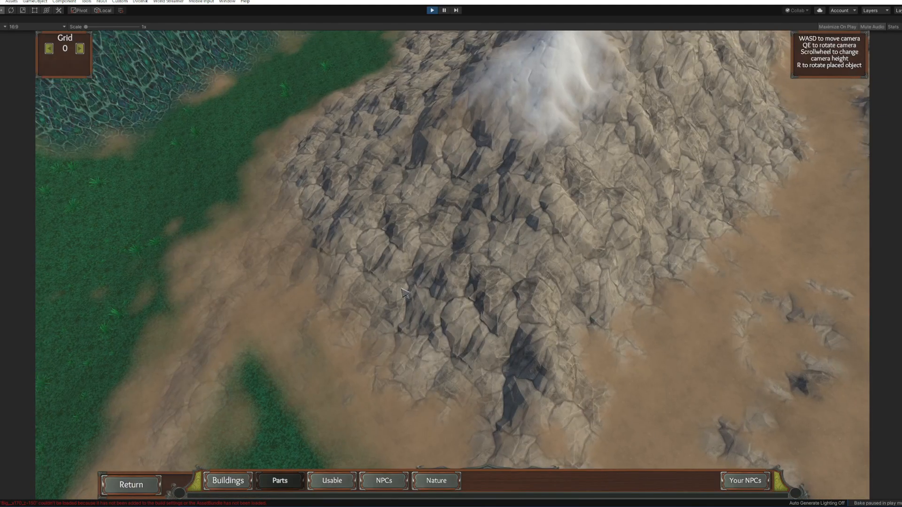
scroll(479, 310, "down", 2)
scroll(437, 300, "down", 2)
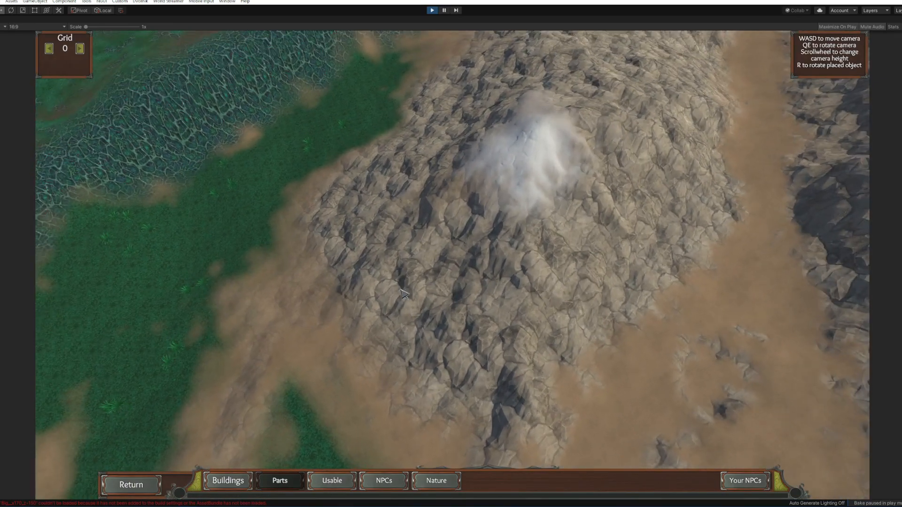
scroll(430, 289, "up", 2)
scroll(459, 287, "up", 2)
scroll(490, 283, "up", 2)
scroll(502, 282, "down", 2)
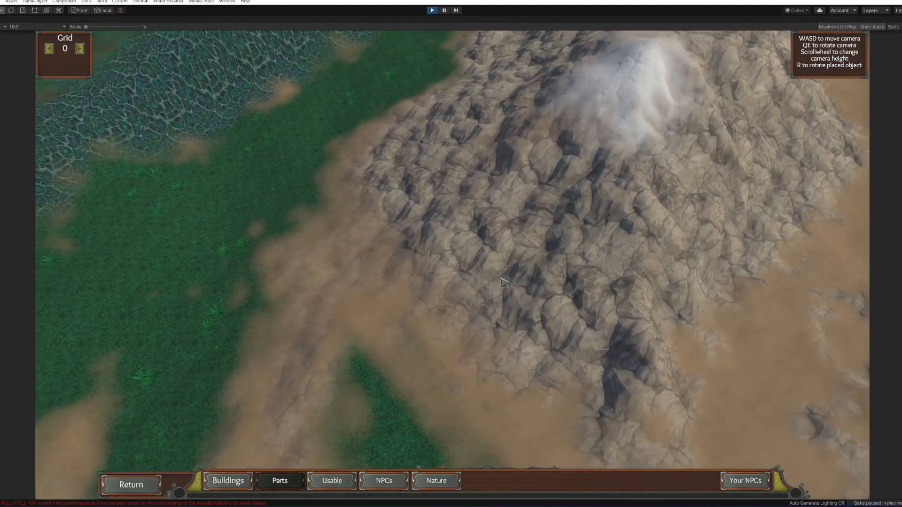
scroll(502, 282, "up", 2)
key("s")
key("d")
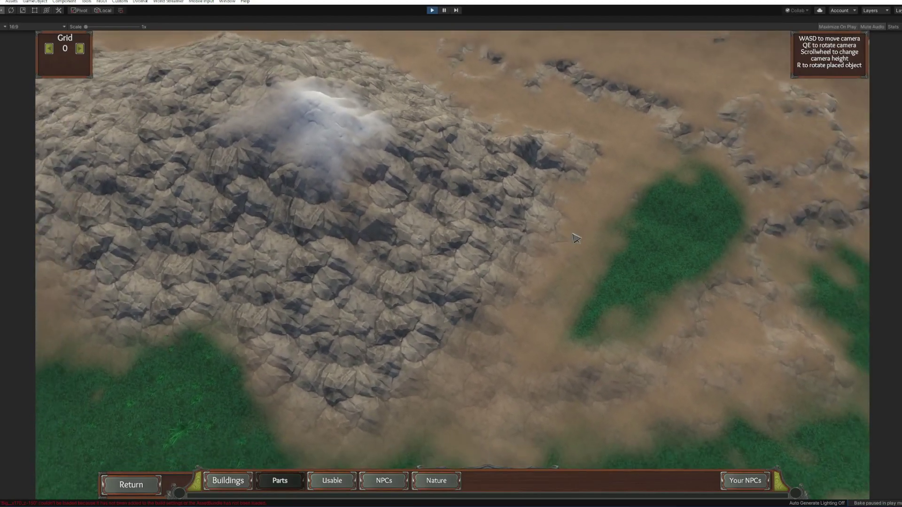
scroll(574, 239, "up", 2)
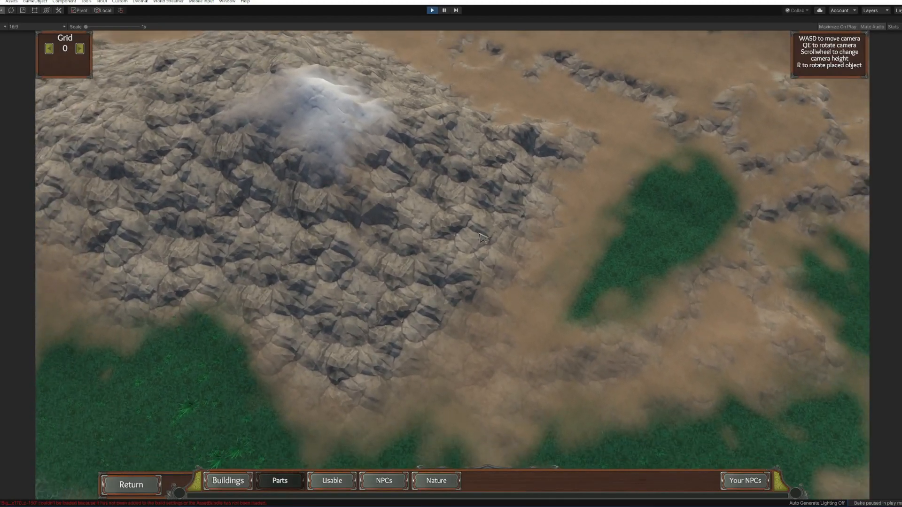
key("d")
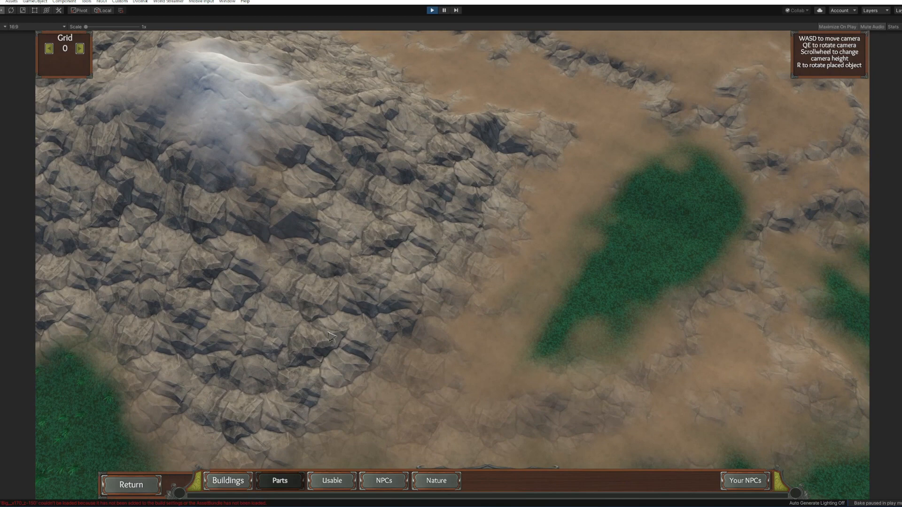
key("w")
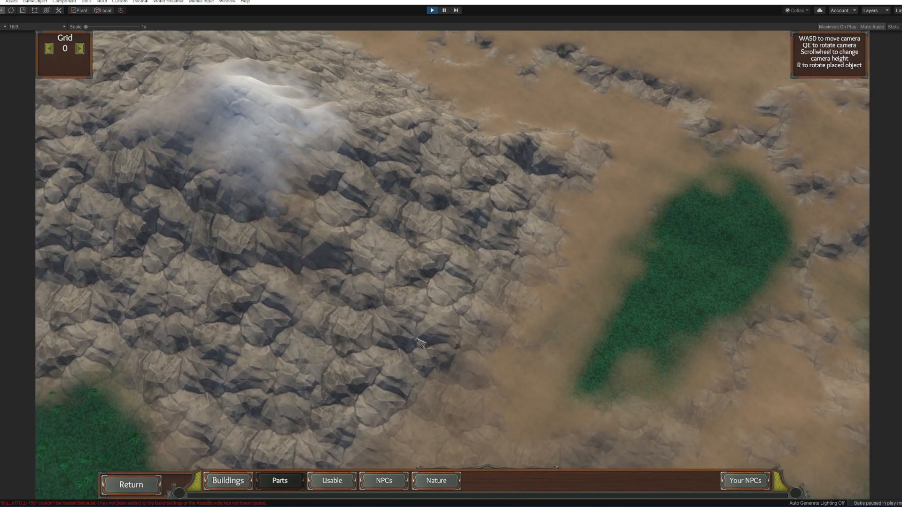
key("s")
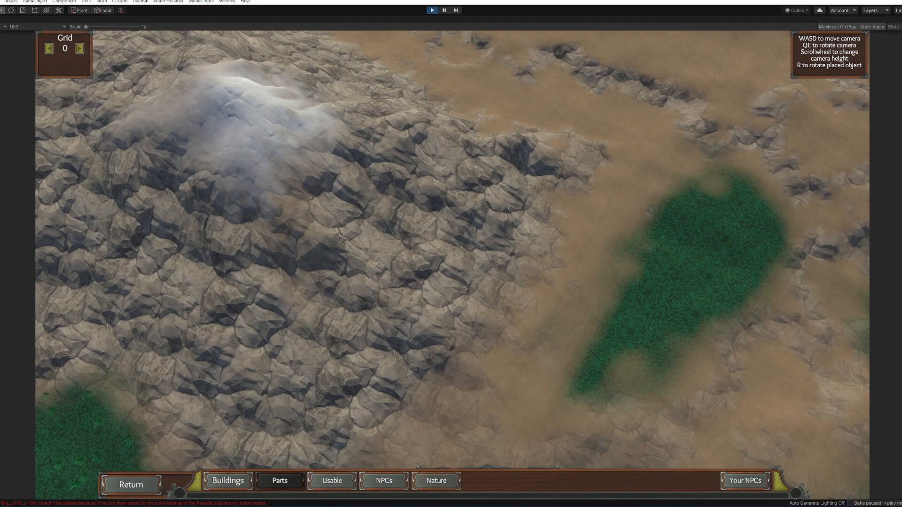
Place three rotated Flat cliff platforms clustered on the mountainside from the Nature catalogue.
left_click(441, 483)
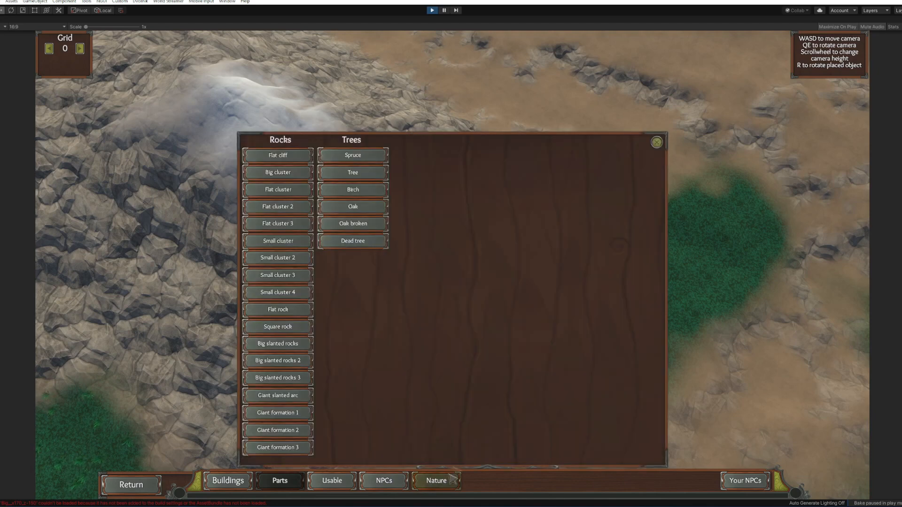
left_click(289, 159)
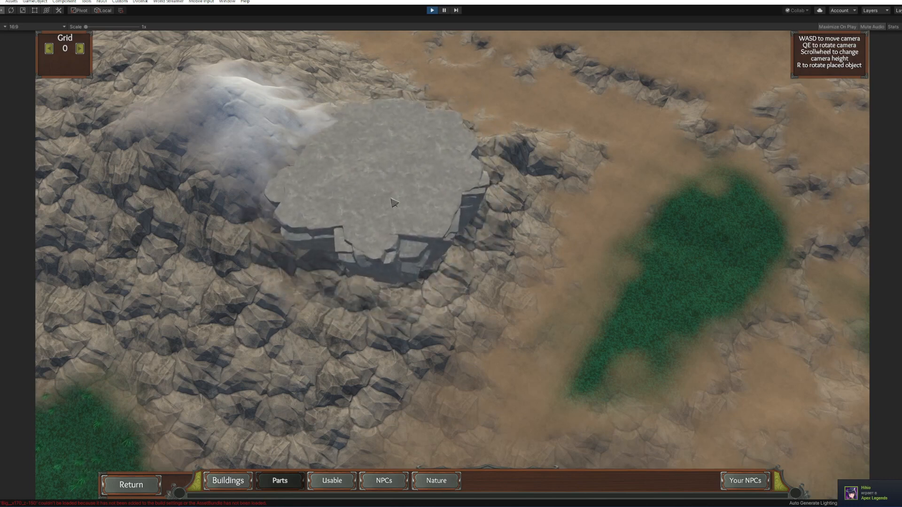
key("r")
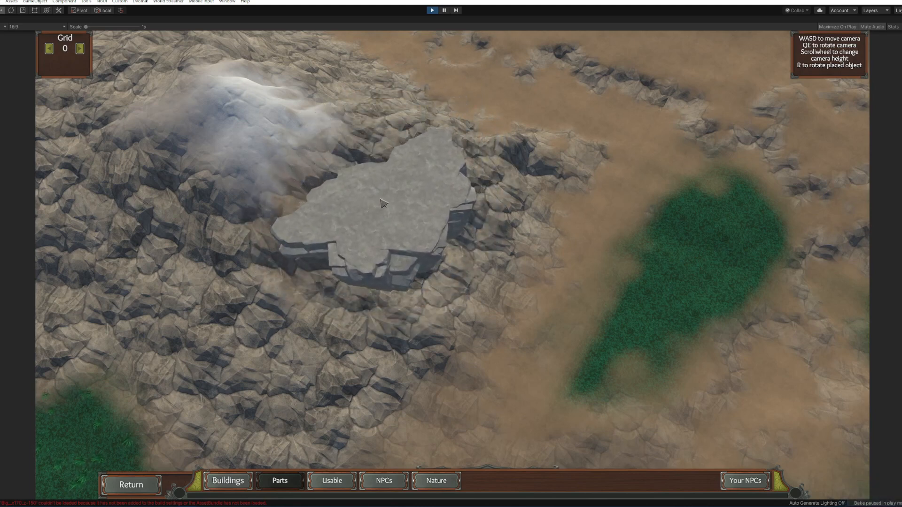
left_click(311, 240)
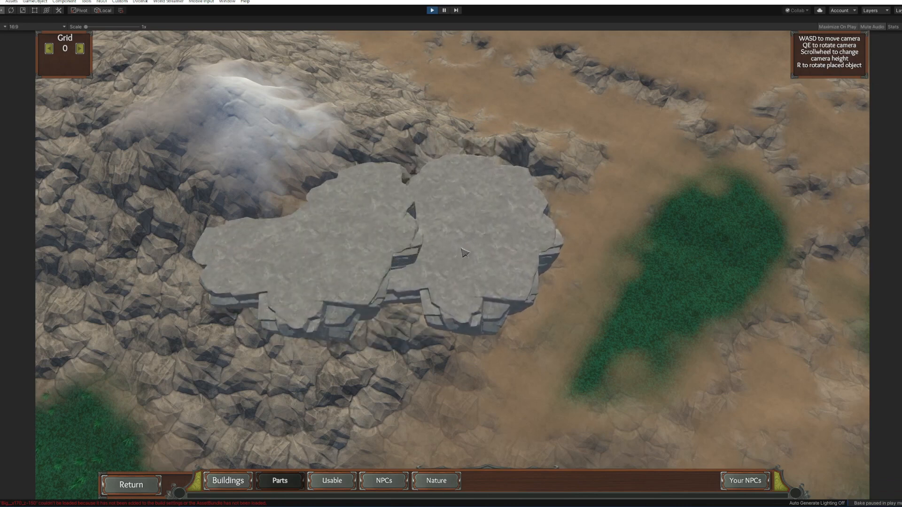
left_click(465, 252)
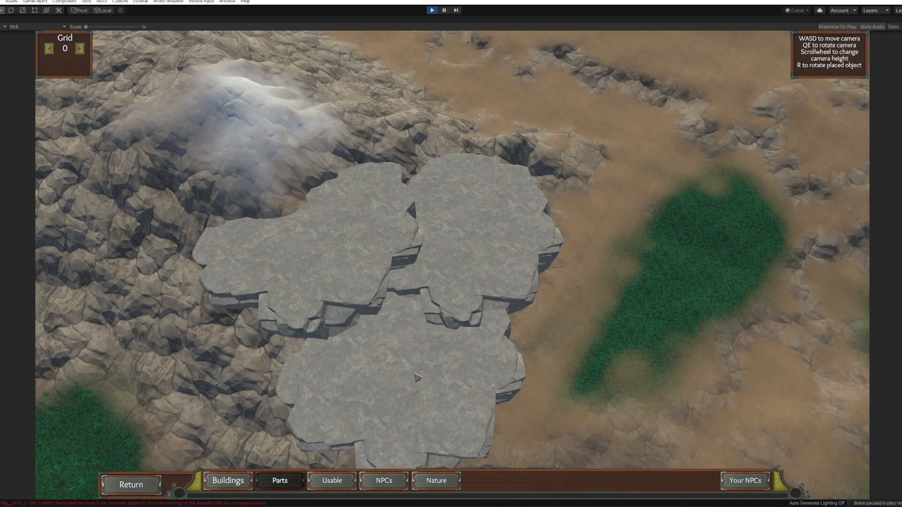
left_click(413, 348)
key("s")
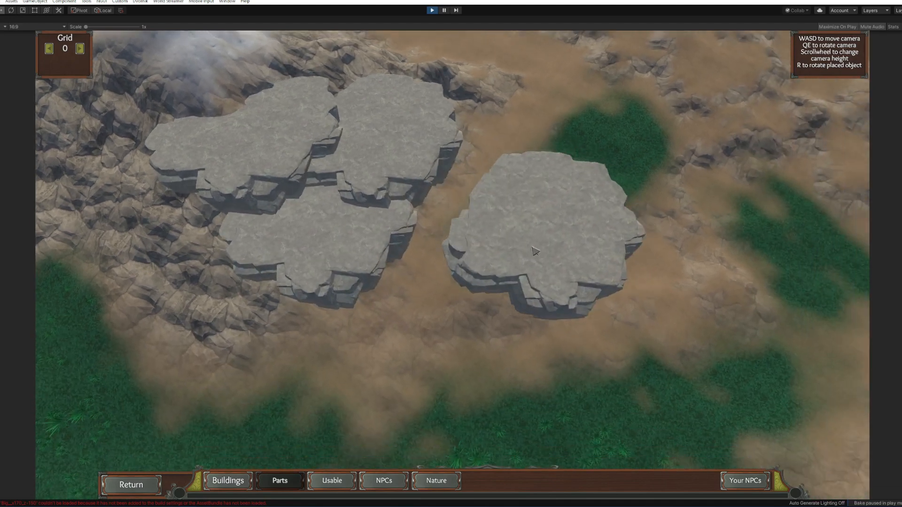
scroll(497, 220, "up", 2)
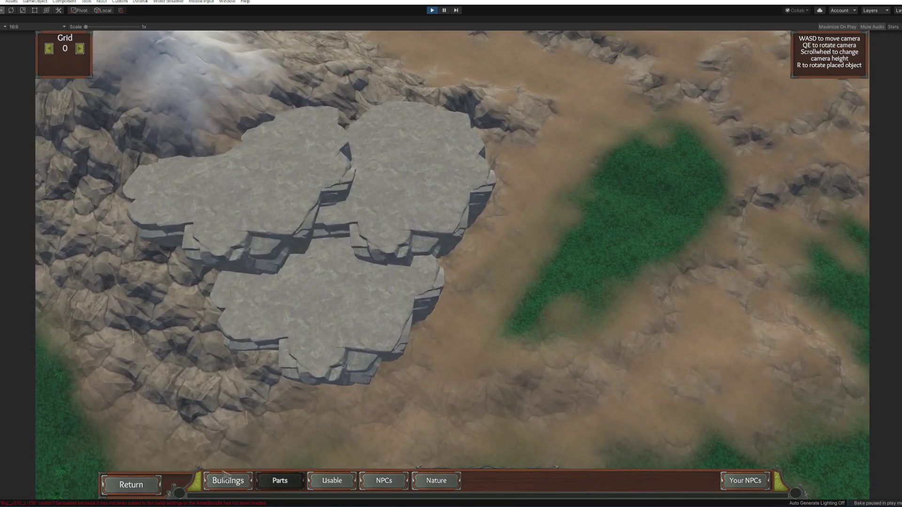
Place two Stone stairs linking the lower platform to the upper ones and the two upper platforms.
left_click(228, 480)
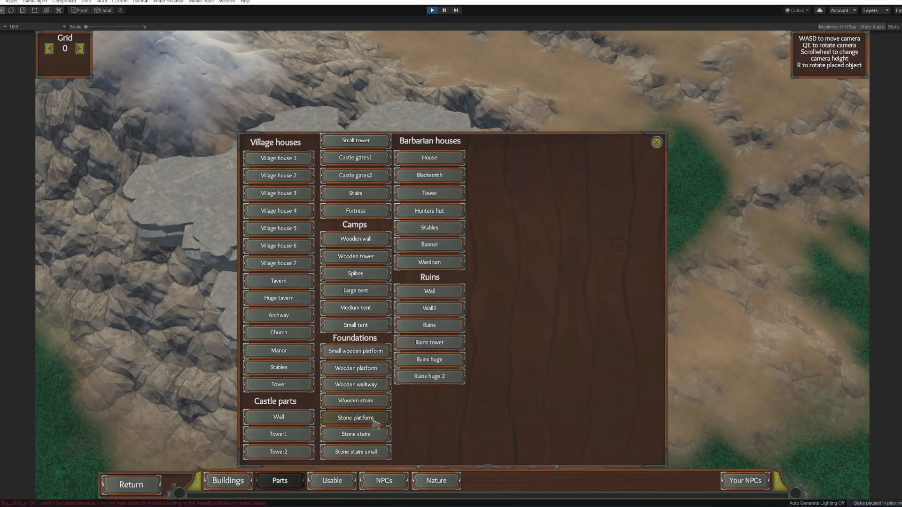
left_click(371, 437)
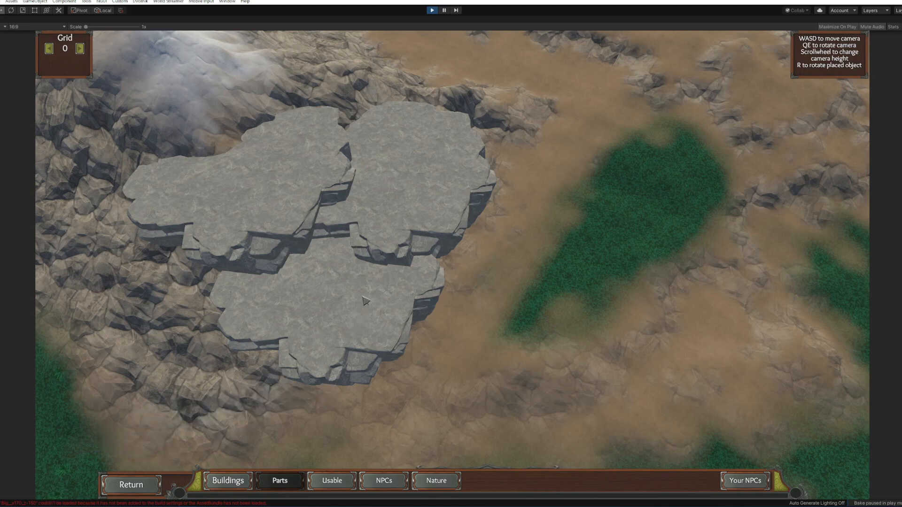
left_click_drag(326, 321, 355, 308)
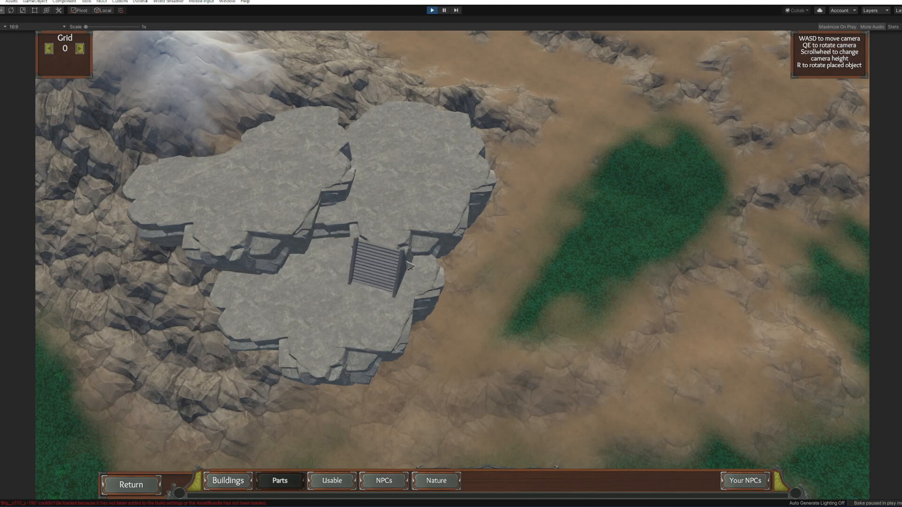
scroll(408, 271, "up", 2)
scroll(404, 280, "up", 3)
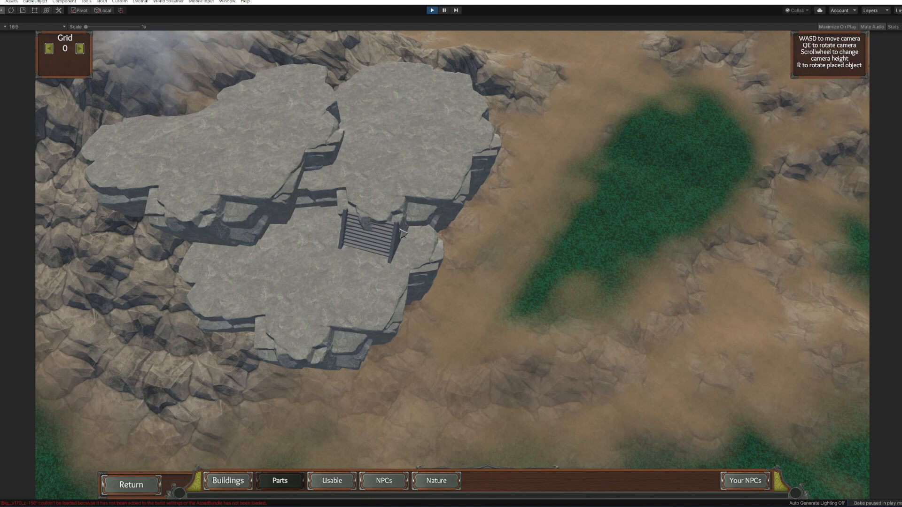
left_click(399, 234)
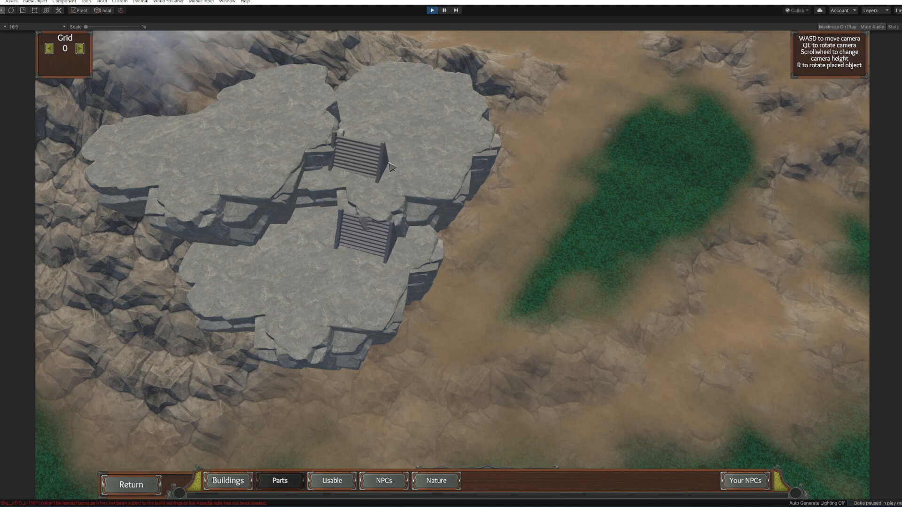
key("r")
key("r")
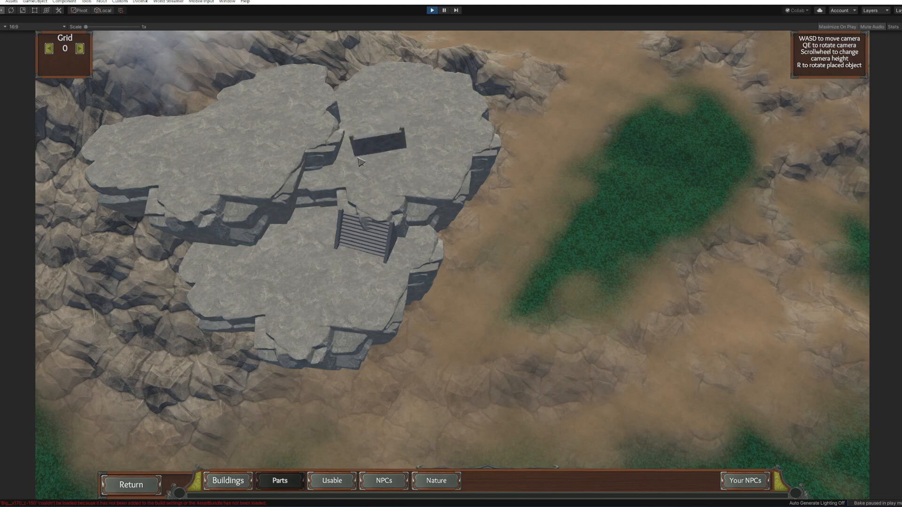
key("r")
key("r")
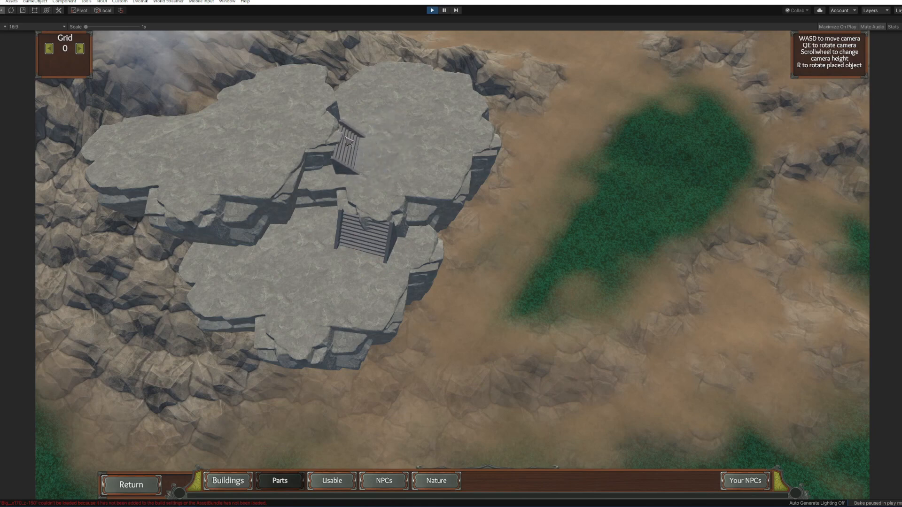
left_click(350, 145)
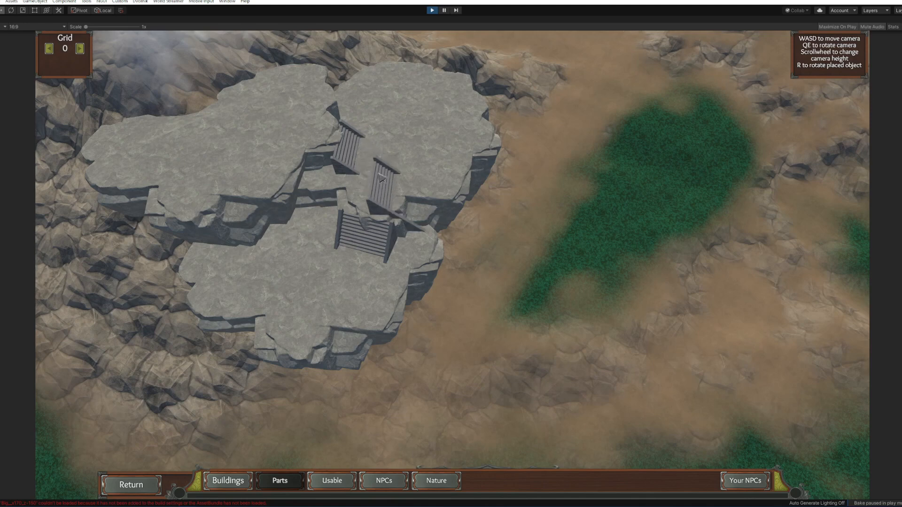
key("w")
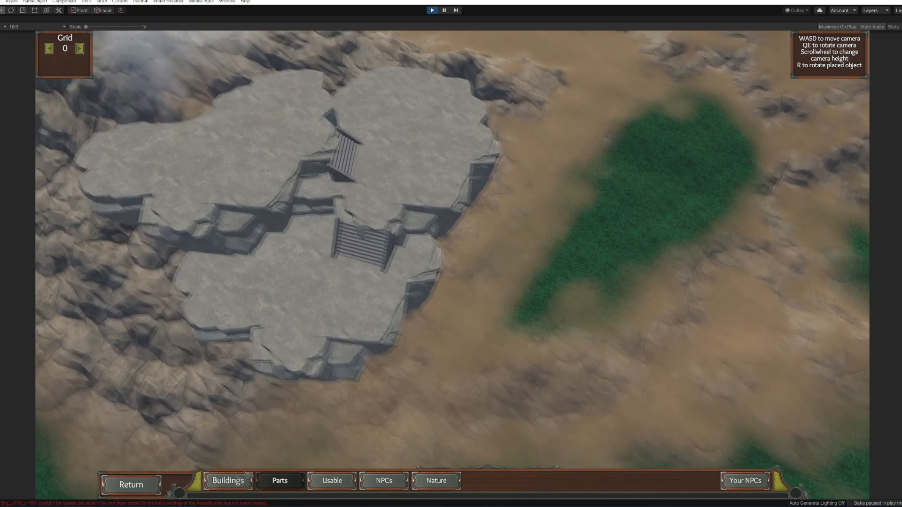
Place a huge Ruins wall with pillar rotated diagonally onto the rocky platform.
left_click(234, 490)
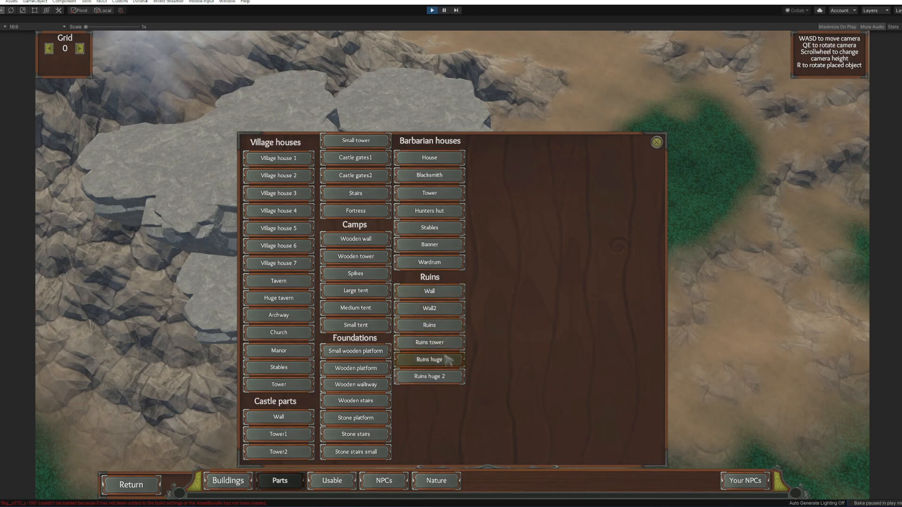
left_click(443, 326)
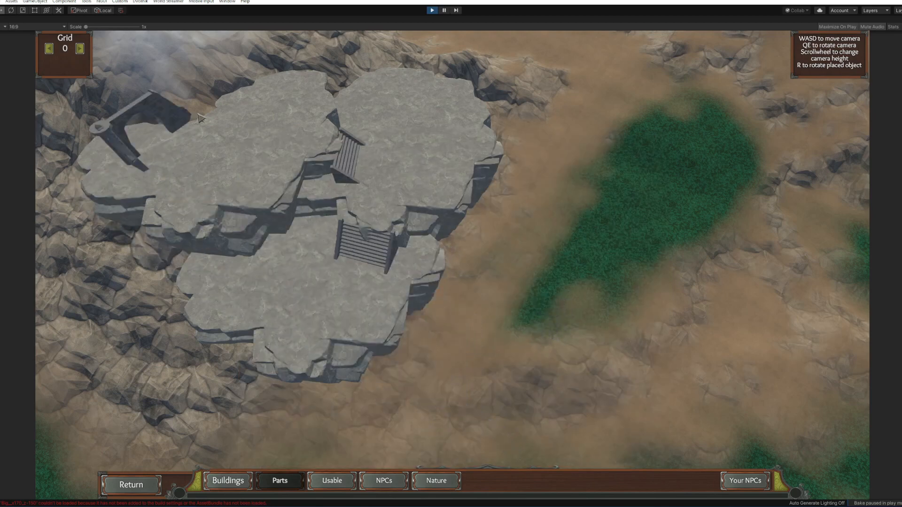
key("r")
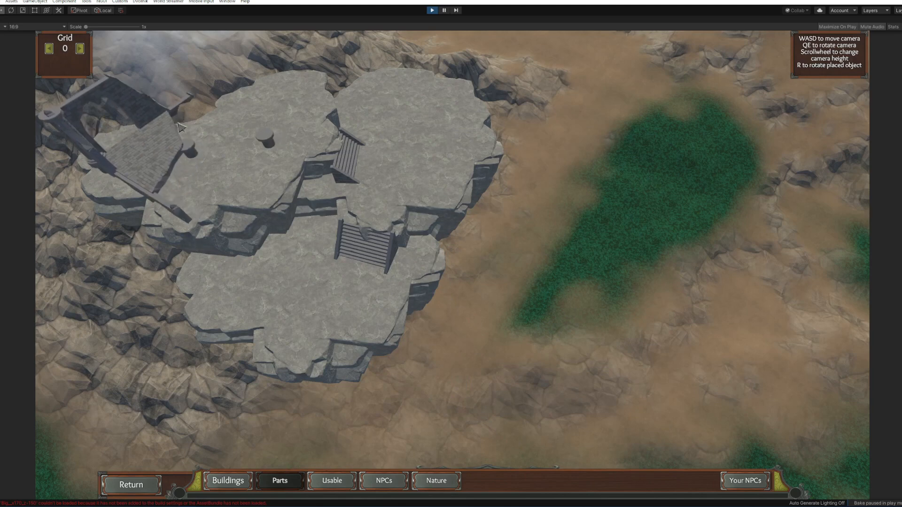
key("r")
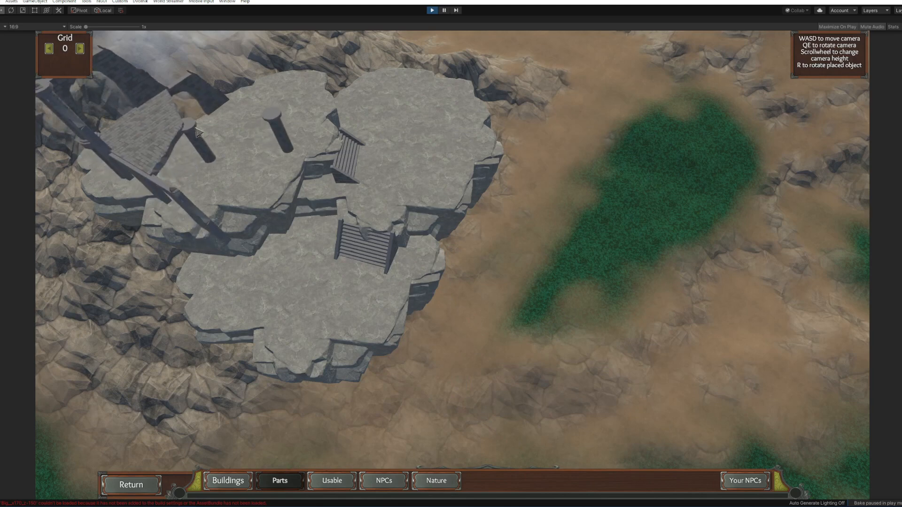
left_click(198, 133)
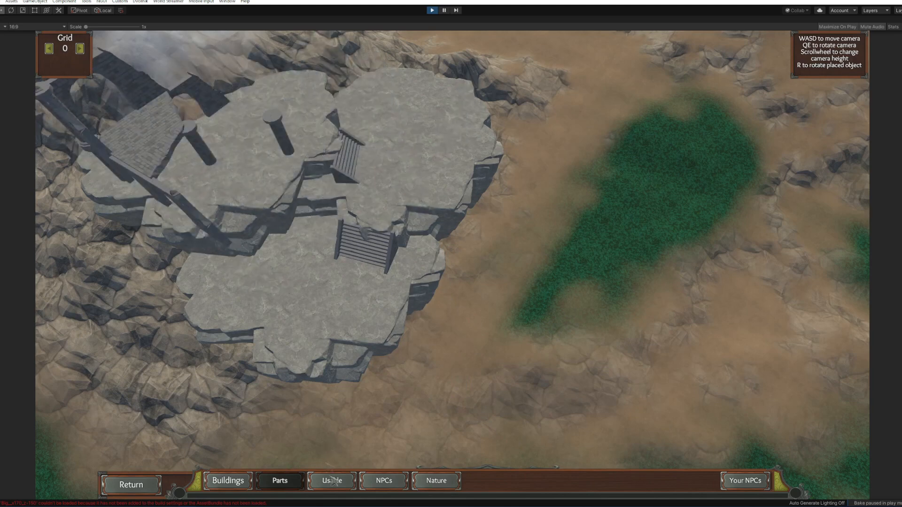
Place a ruin wall along the platform's back edge and bring up the Usable catalogue.
left_click(280, 481)
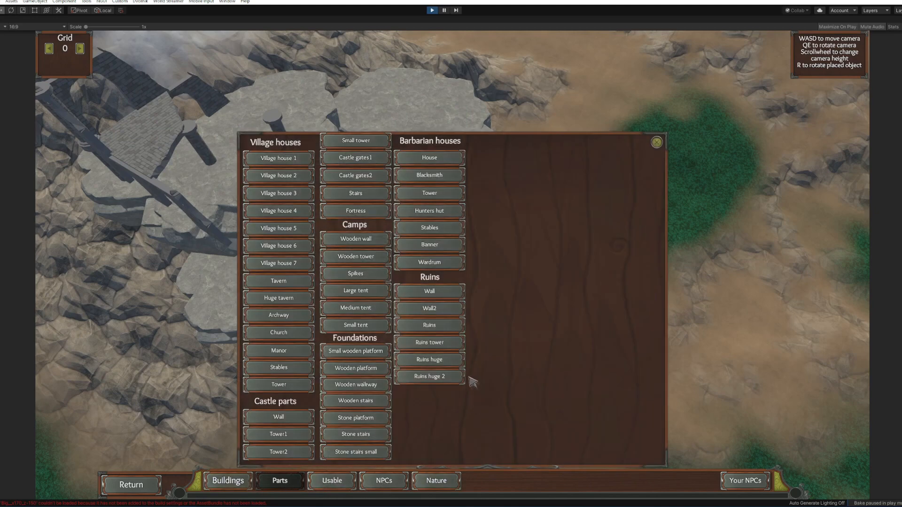
scroll(453, 302, "up", 3)
left_click(437, 308)
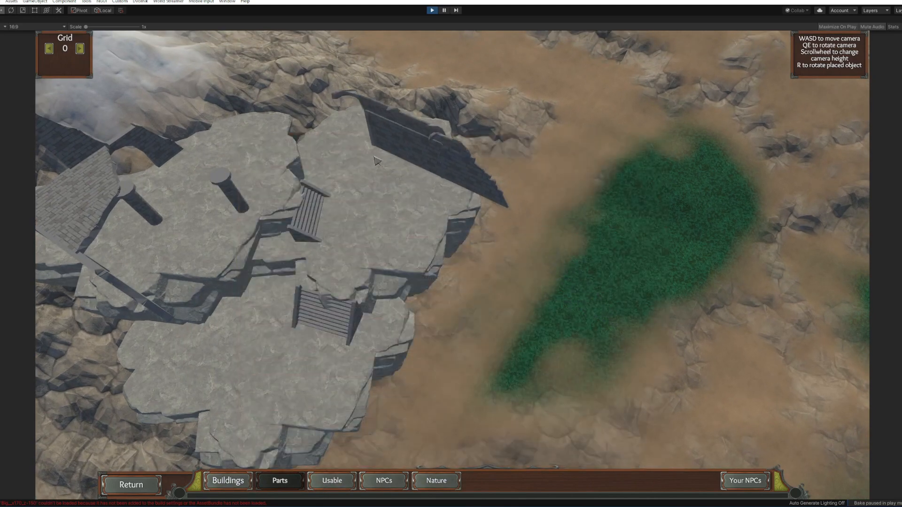
left_click(353, 138)
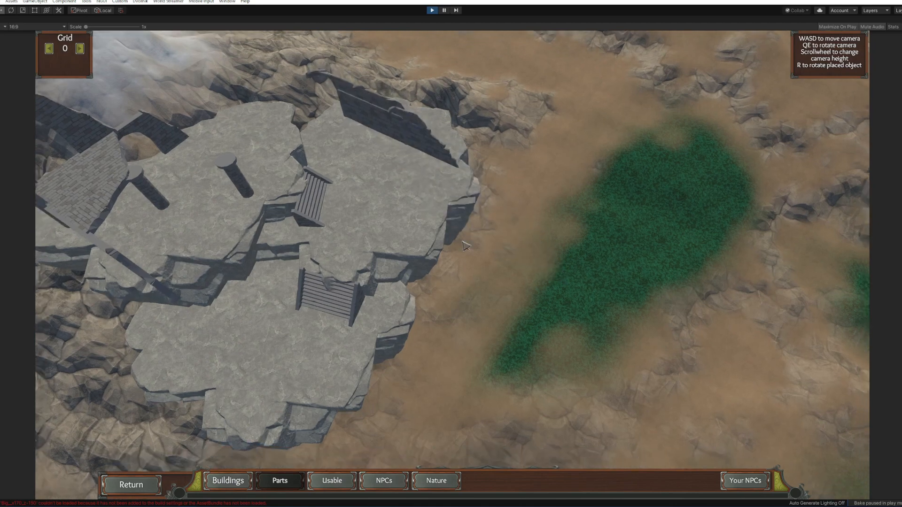
key("s")
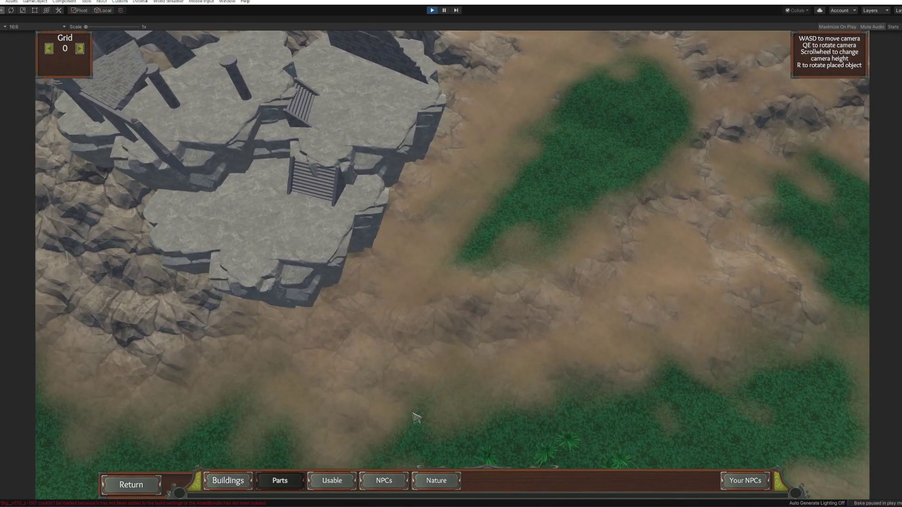
key("s")
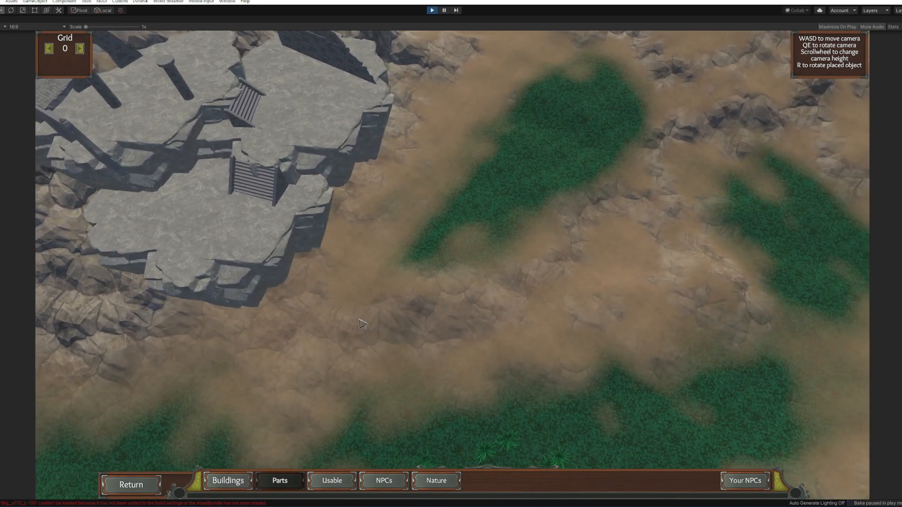
key("w")
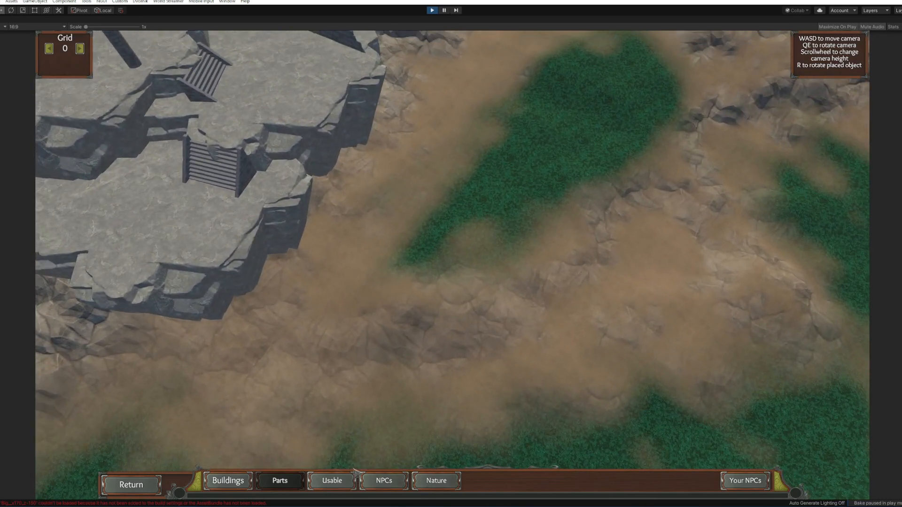
left_click(351, 489)
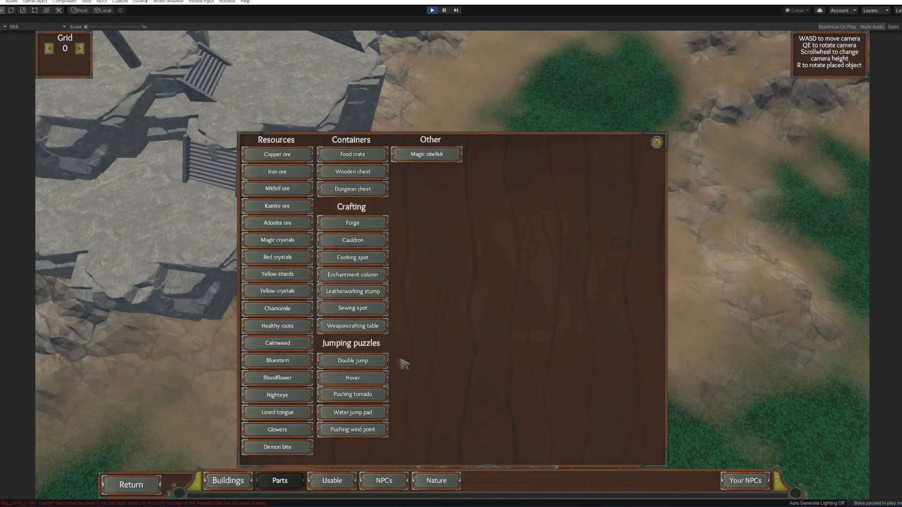
Place a Double jump ring on the ground below the cliff.
left_click(373, 361)
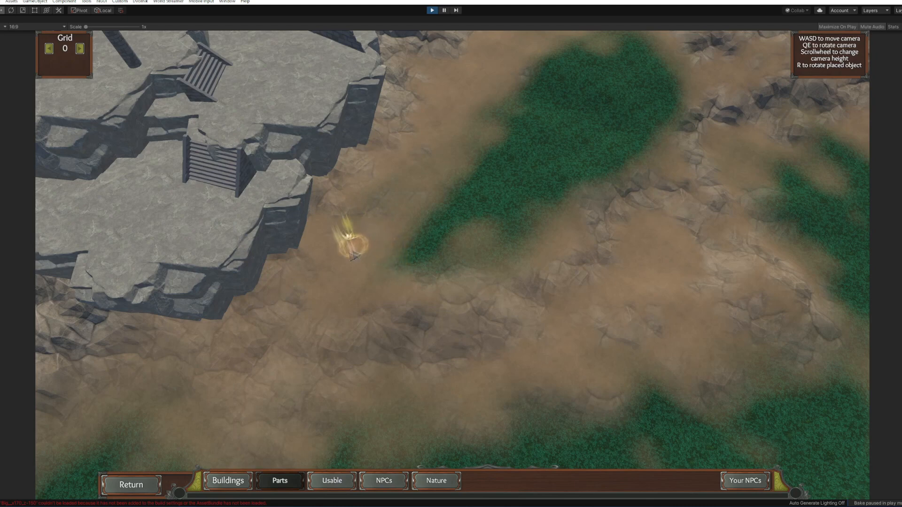
scroll(381, 233, "up", 2)
scroll(388, 233, "down", 2)
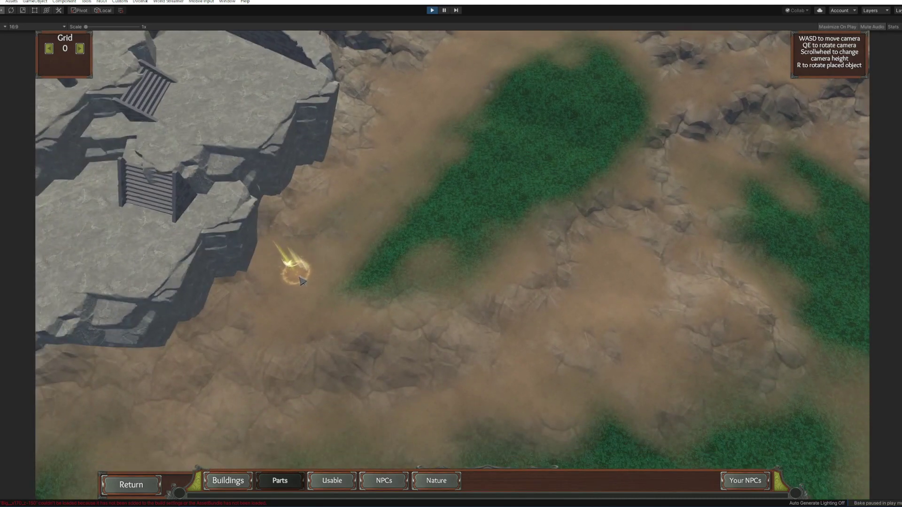
left_click(302, 282)
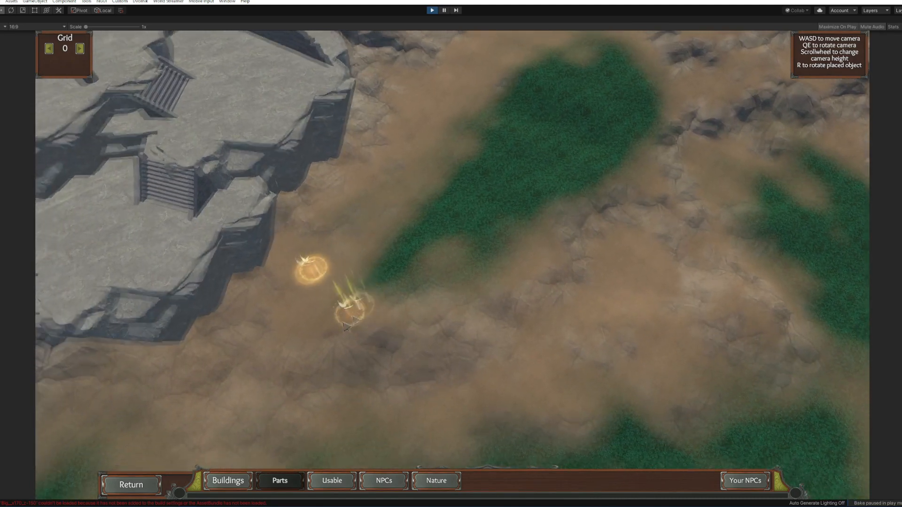
scroll(317, 267, "up", 3)
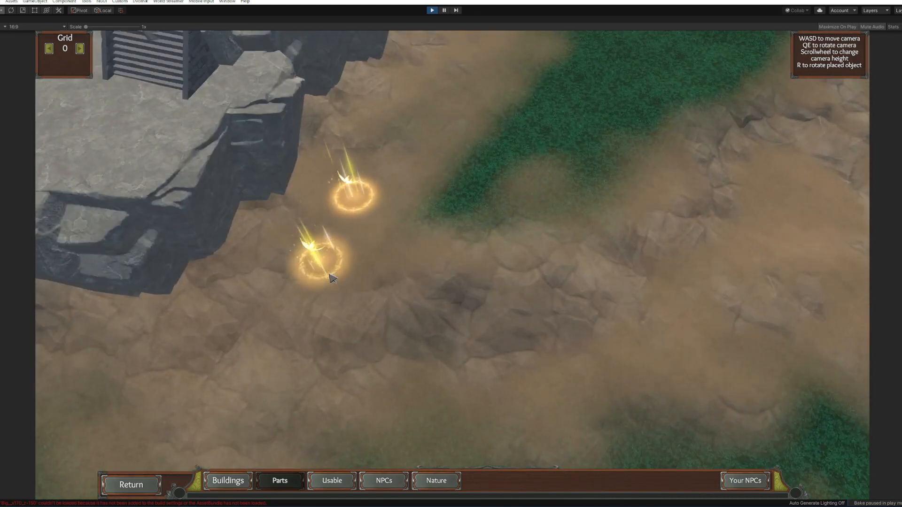
right_click(332, 278)
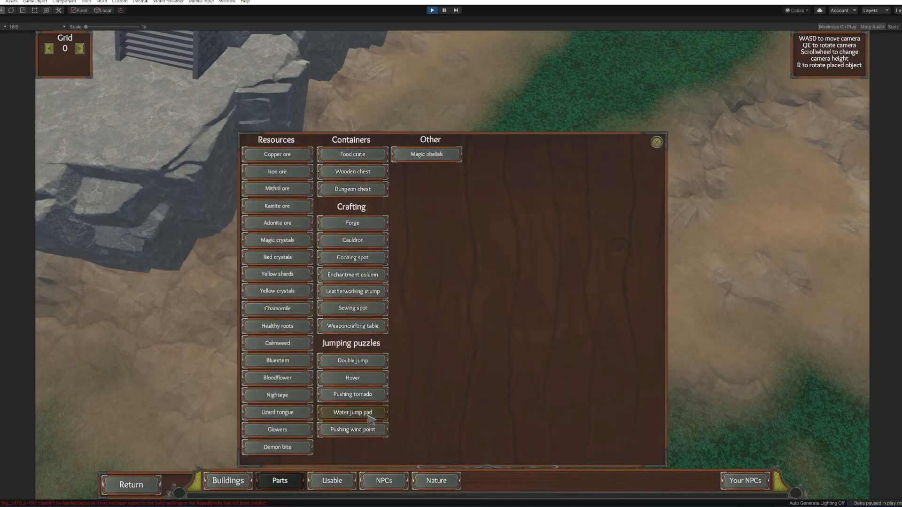
left_click(381, 430)
Place two Pushing wind points side by side at the cliff base.
key("d")
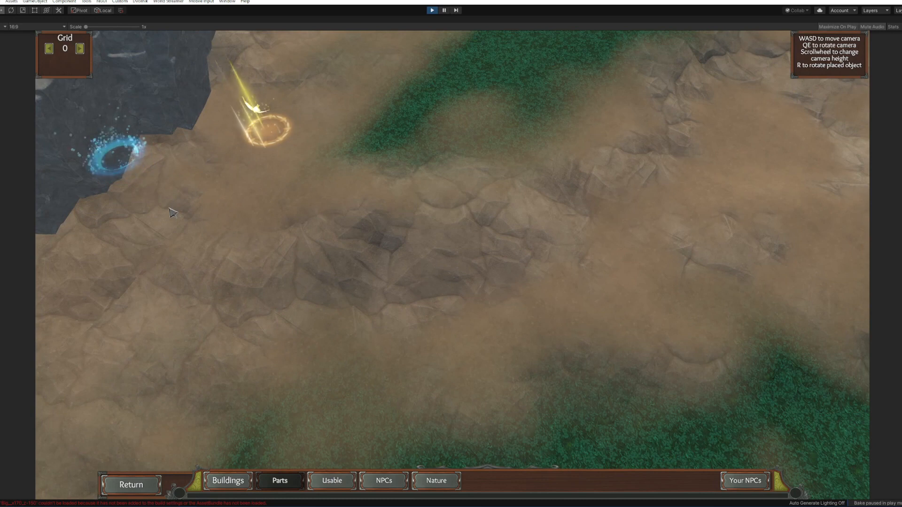
key("a")
key("w")
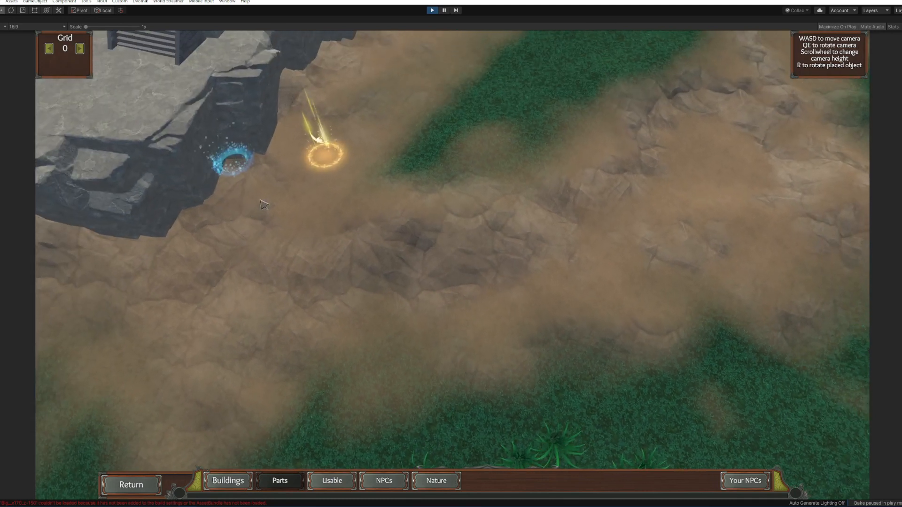
left_click(271, 225)
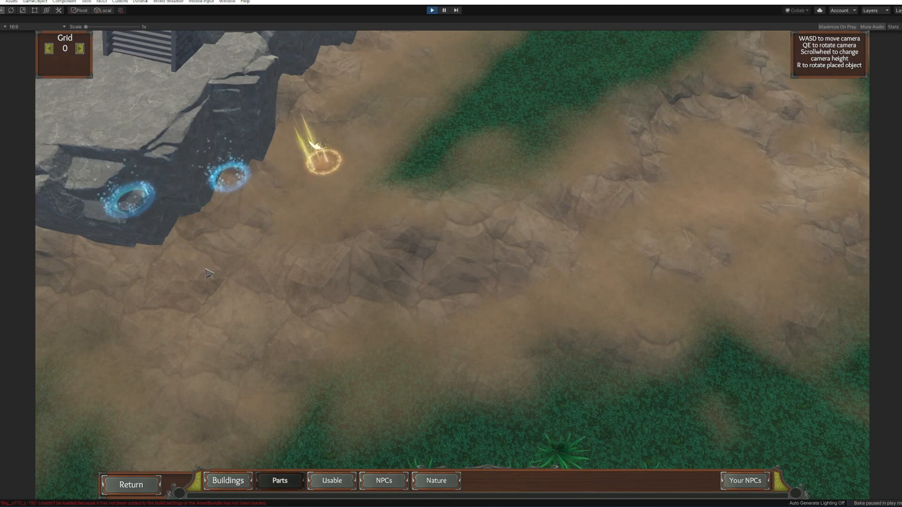
left_click(208, 274)
key("s")
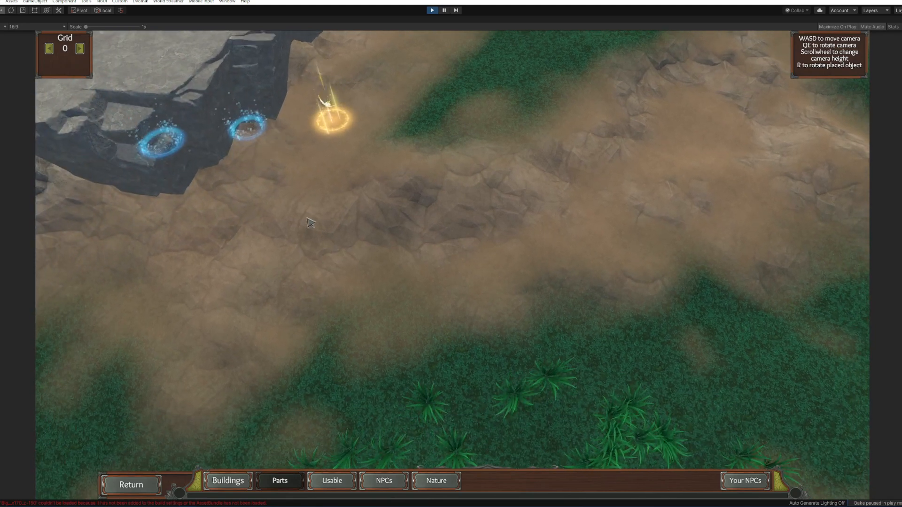
key("w")
key("a")
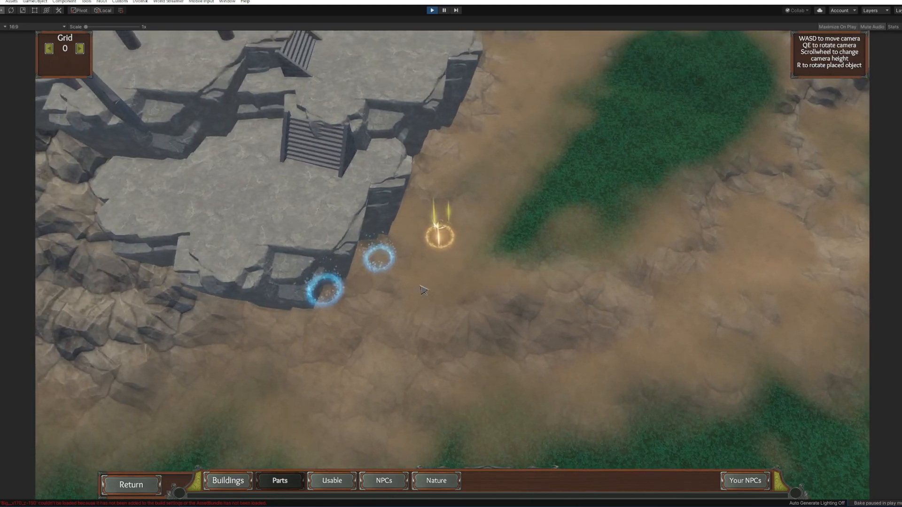
scroll(423, 290, "down", 2)
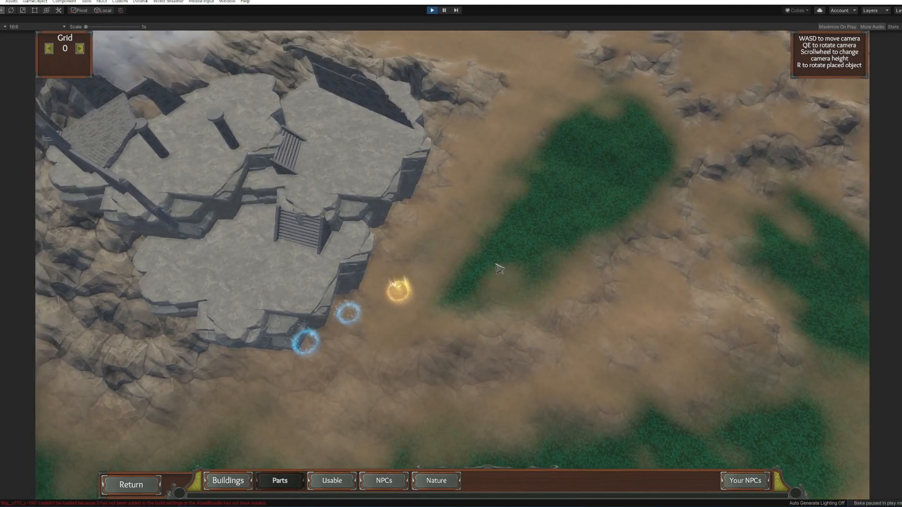
key("a")
key("s")
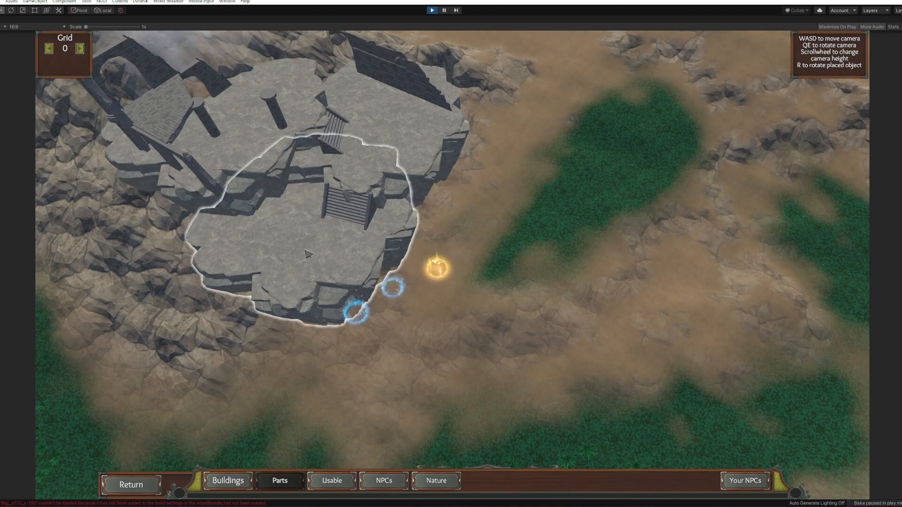
Change the central and upper stone platforms' material to dirt.
left_click(335, 259)
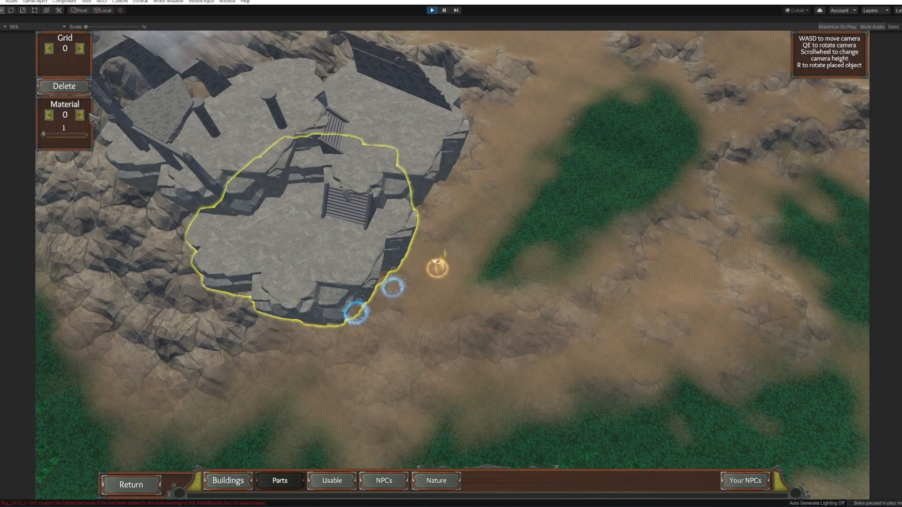
left_click(80, 115)
key("s")
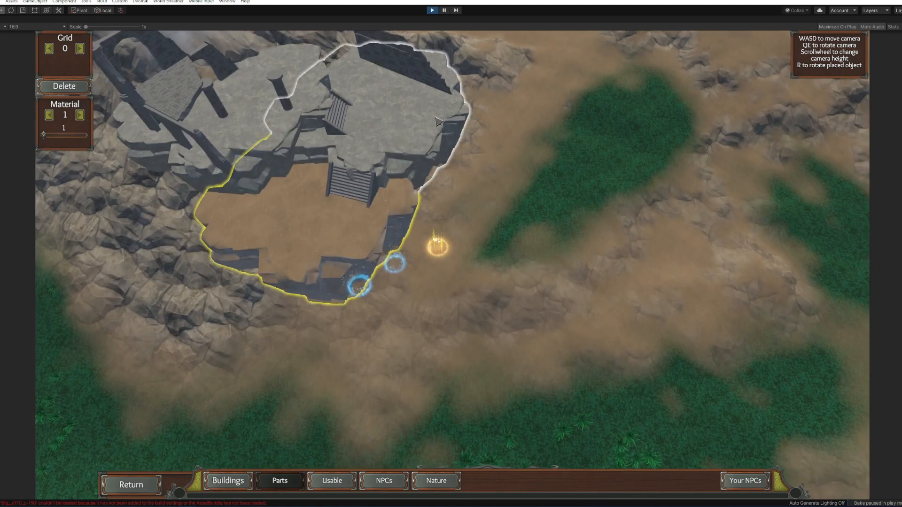
left_click(81, 115)
left_click(80, 115)
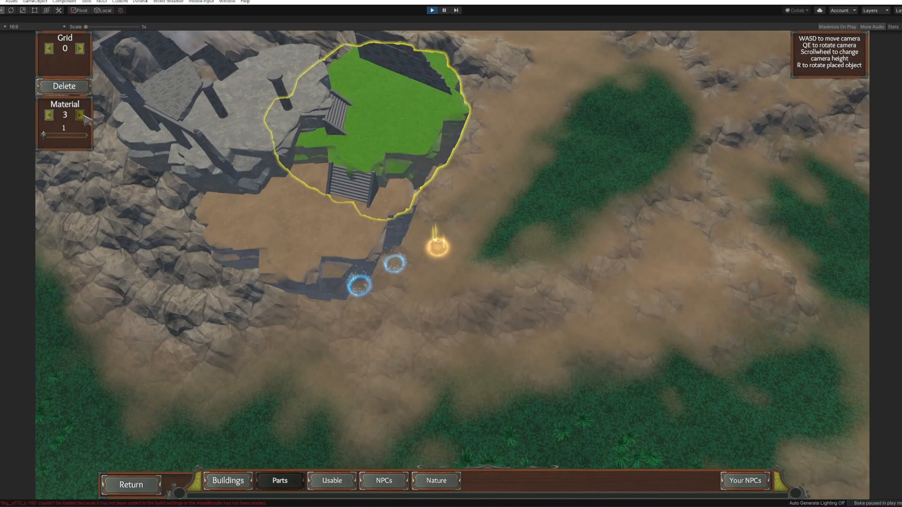
left_click(81, 115)
left_click(81, 115)
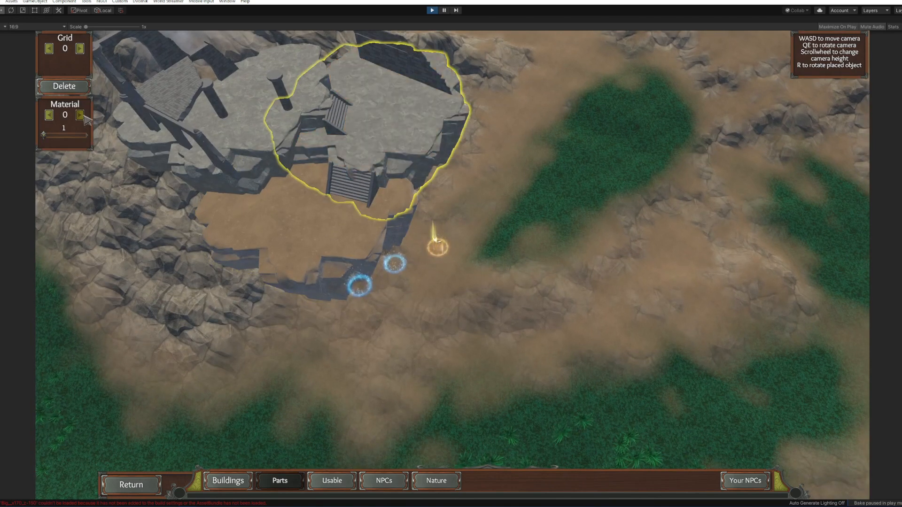
left_click(80, 115)
key("Tab")
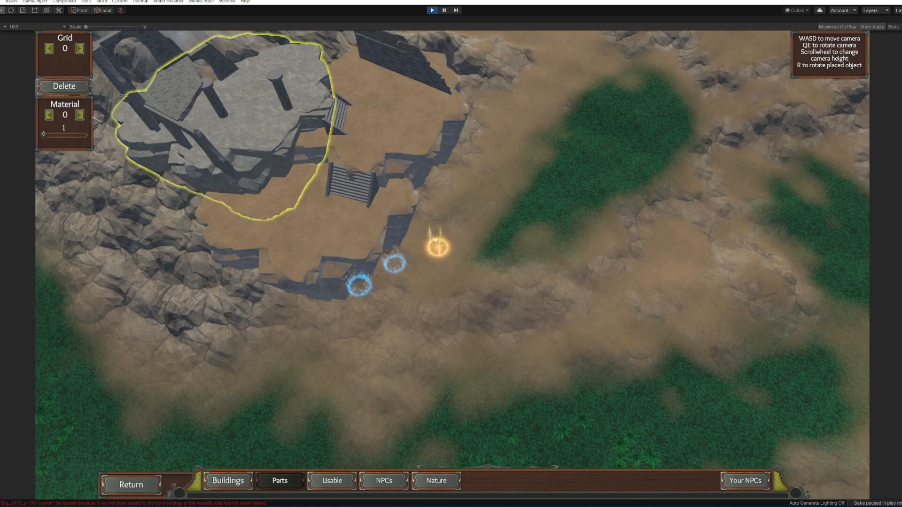
Make the left platform dirt-coloured and change the ruin structure's stone texture.
left_click(81, 115)
left_click(81, 114)
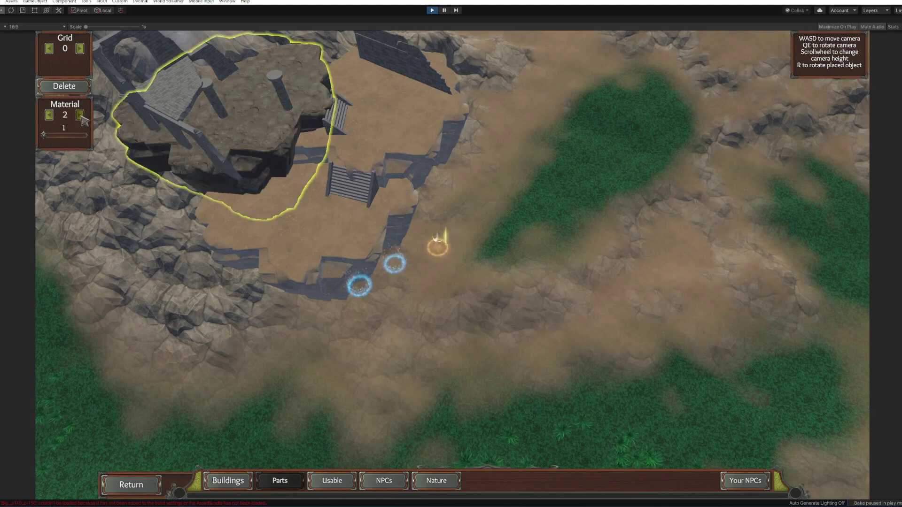
left_click(48, 115)
key("w")
key("a")
left_click(196, 132)
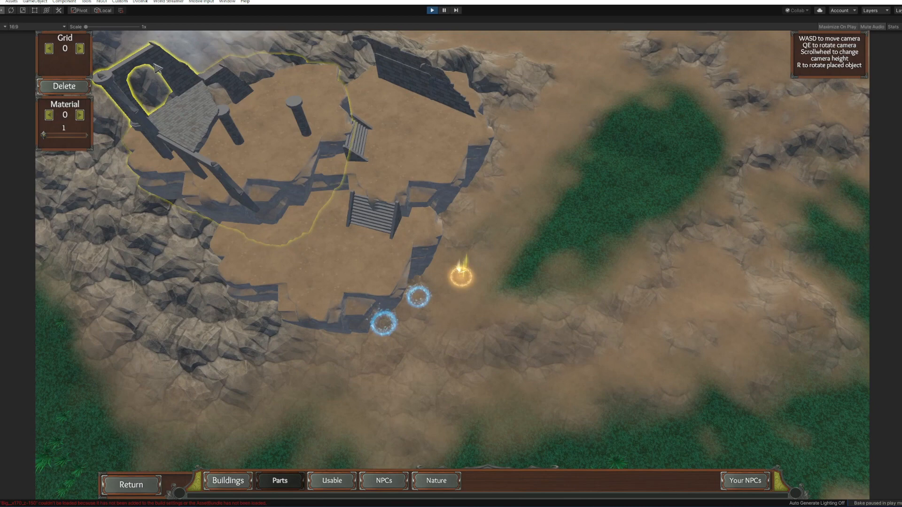
left_click(81, 115)
Change the back wall's material and bring up the NPC catalogue.
key("w")
key("d")
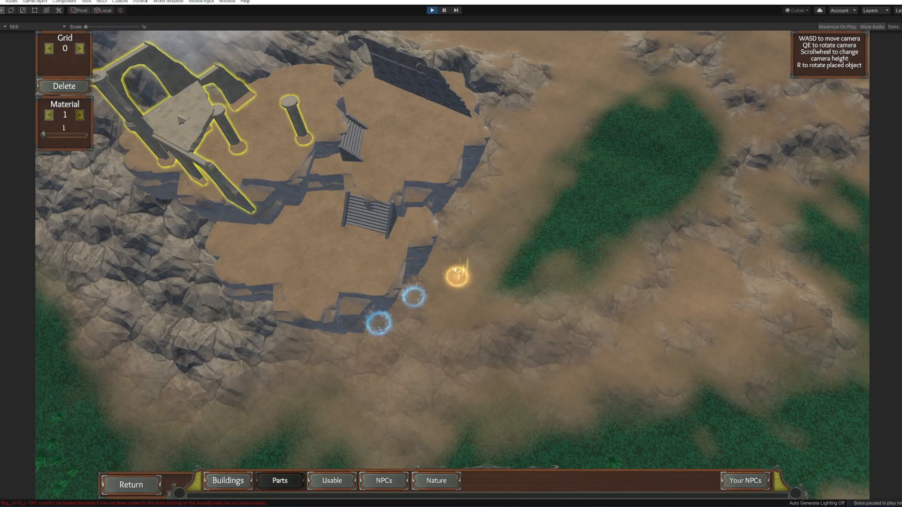
left_click(377, 103)
key("s")
key("a")
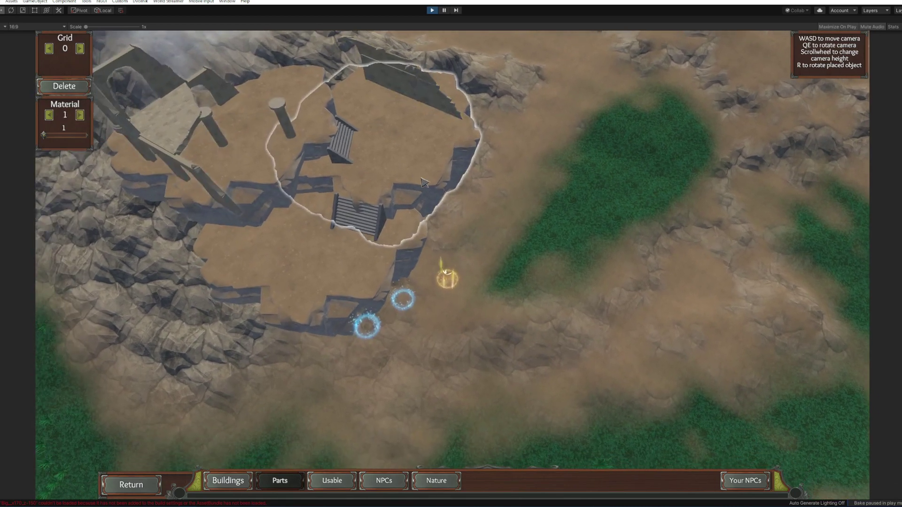
left_click(569, 218)
scroll(570, 218, "up", 3)
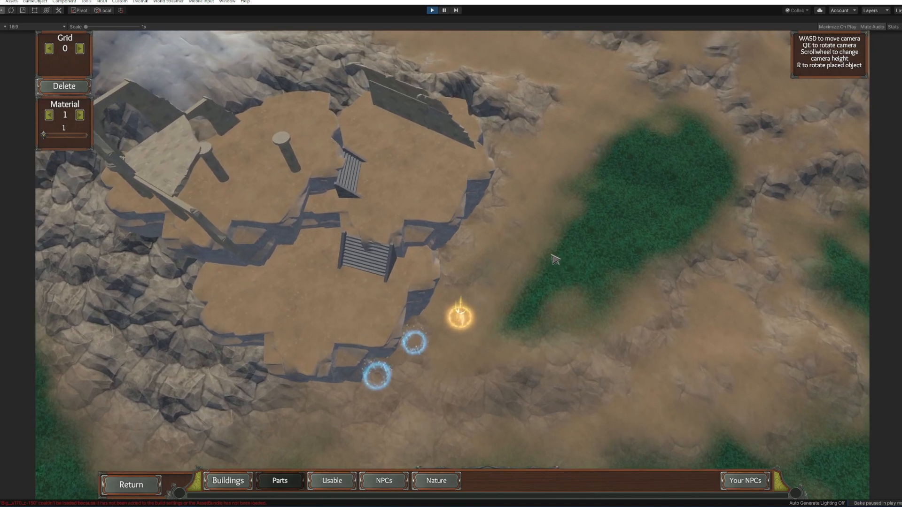
left_click(384, 480)
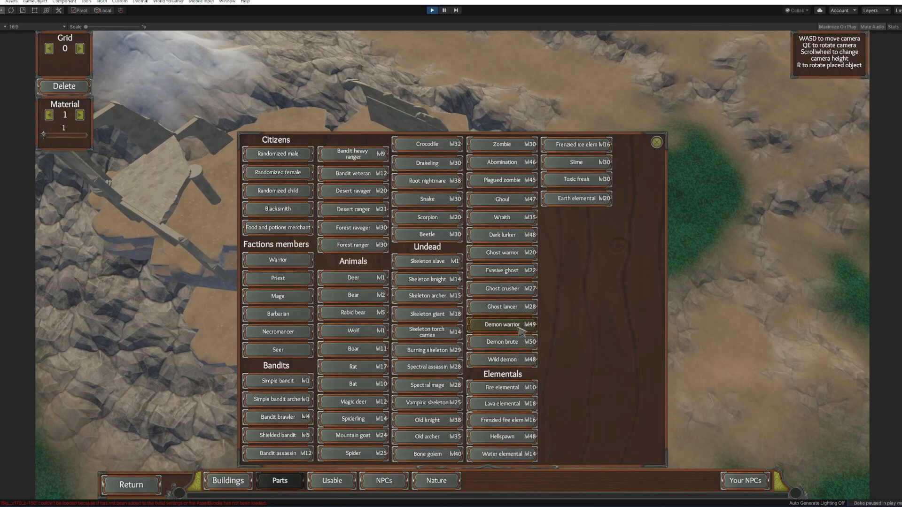
Place two Demon warriors on the upper platform and pick a custom NPC next.
left_click(520, 330)
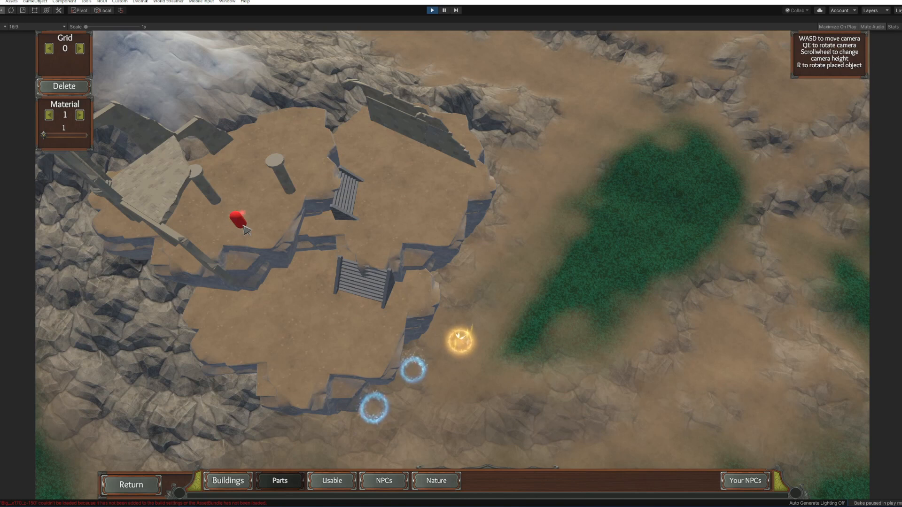
left_click(243, 232)
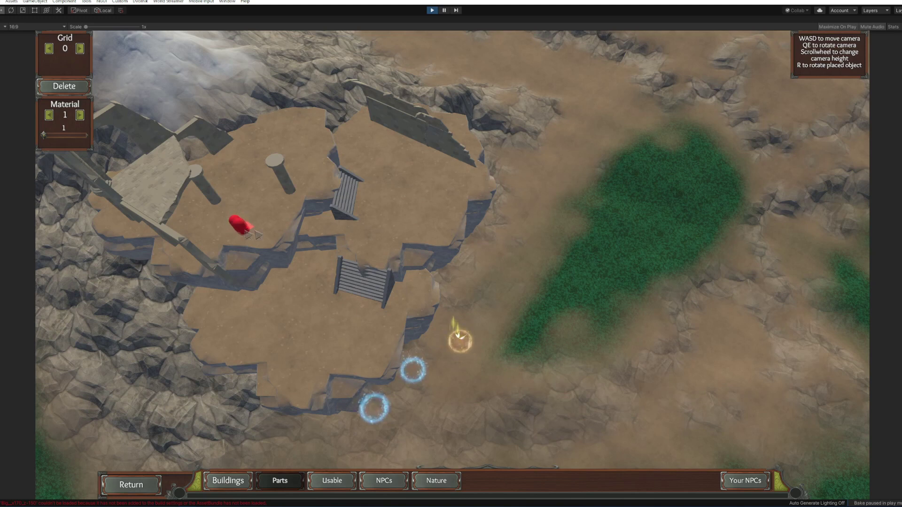
left_click(282, 130)
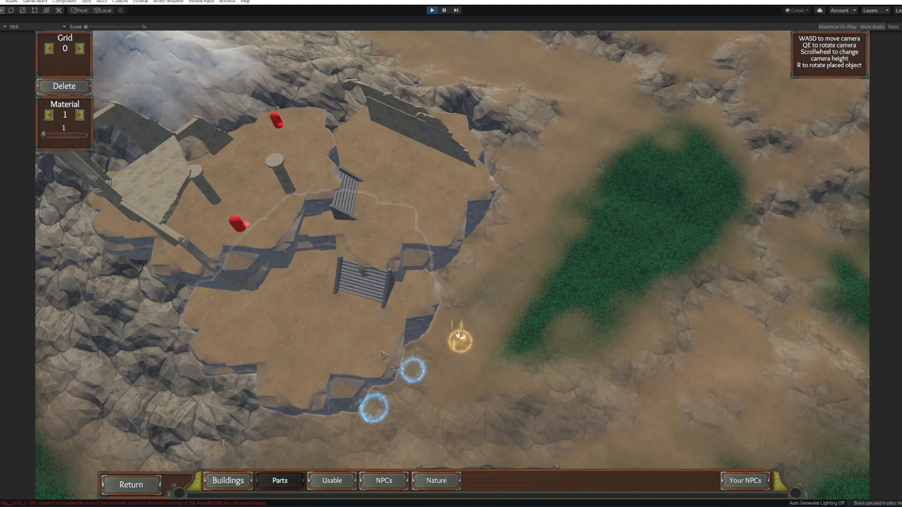
scroll(722, 457, "down", 2)
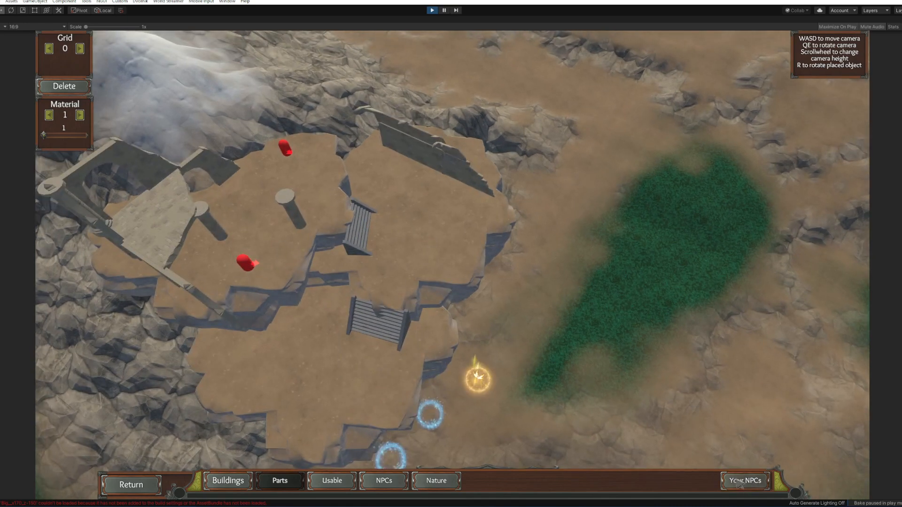
left_click(744, 482)
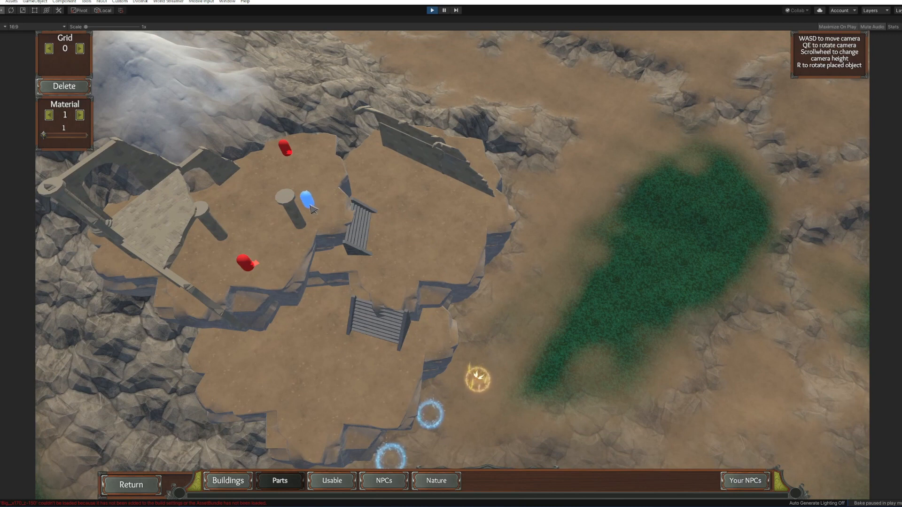
Place the custom NPC between the two demon warriors on the platform.
left_click(245, 203)
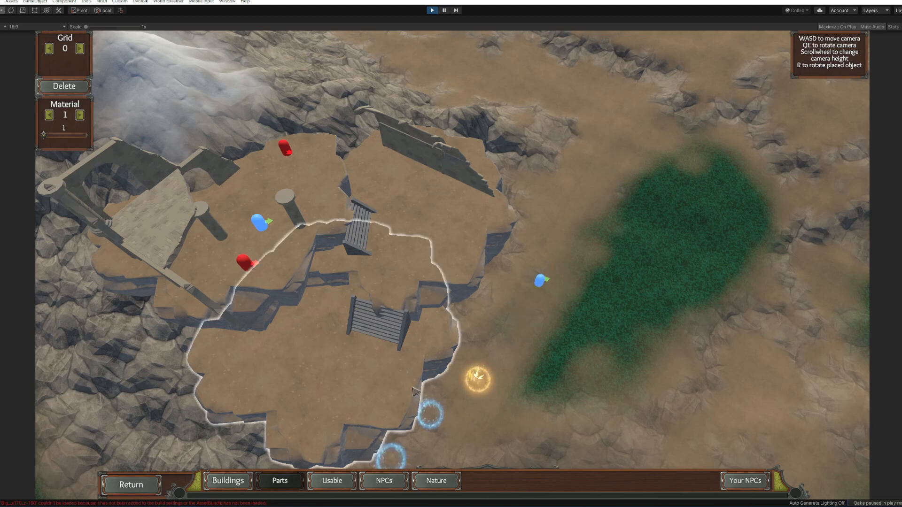
scroll(221, 209, "up", 2)
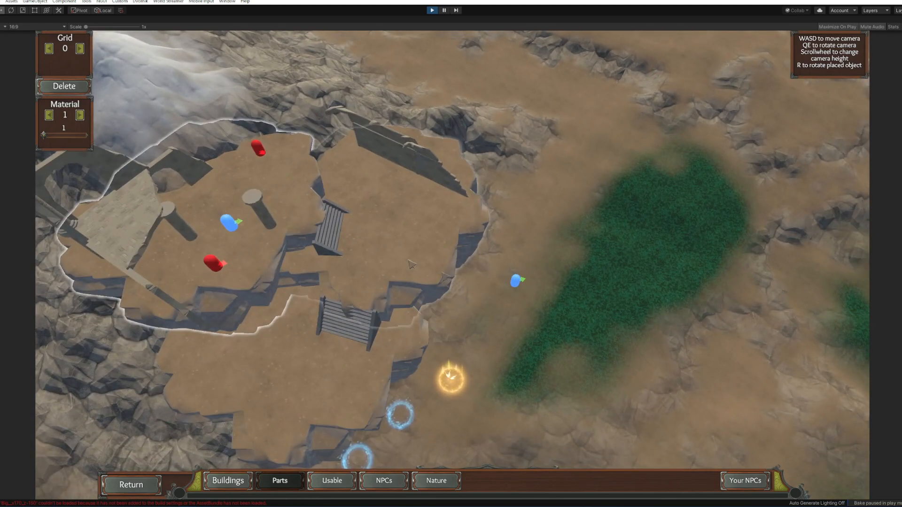
scroll(624, 317, "up", 2)
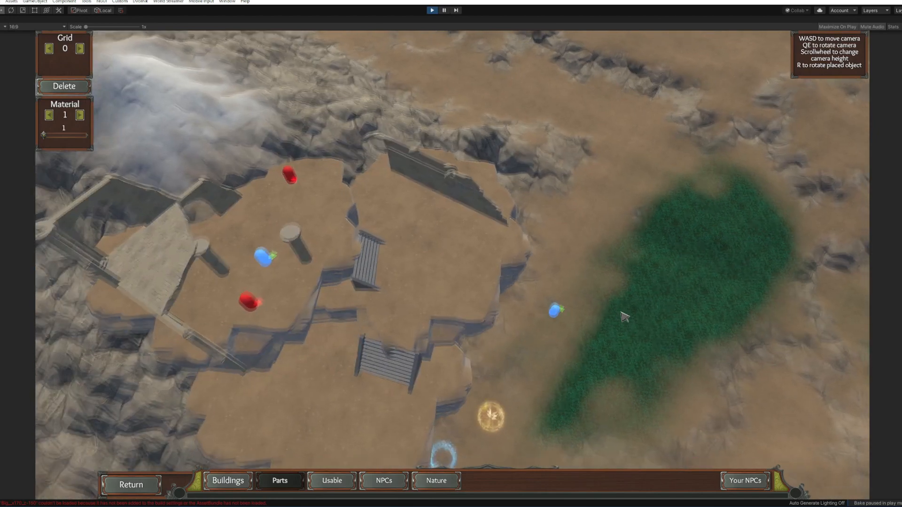
scroll(624, 317, "up", 2)
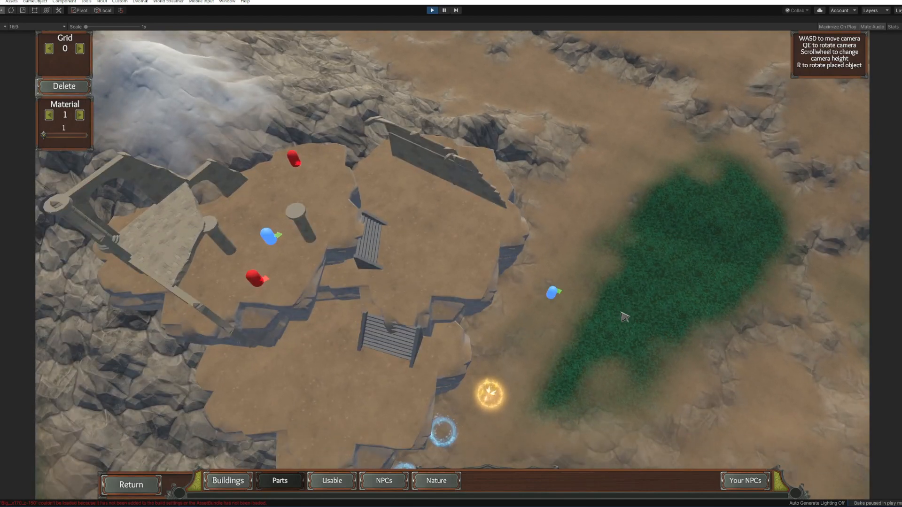
Place a Wooden chest near the platform's upper-left edge and select it.
left_click(326, 484)
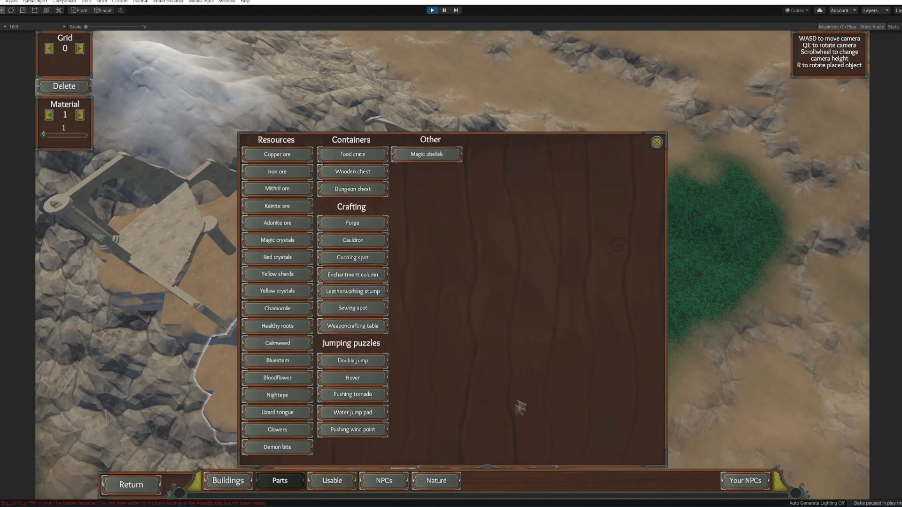
left_click(380, 173)
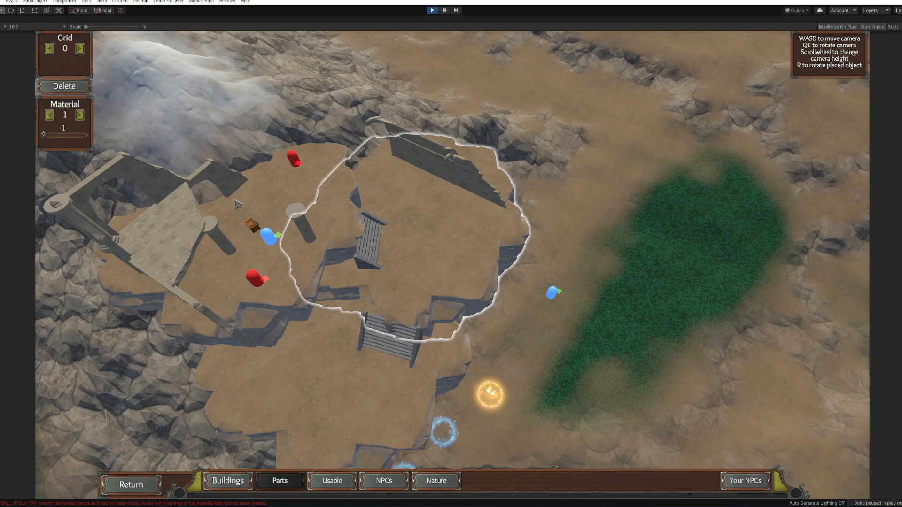
scroll(236, 190, "up", 3)
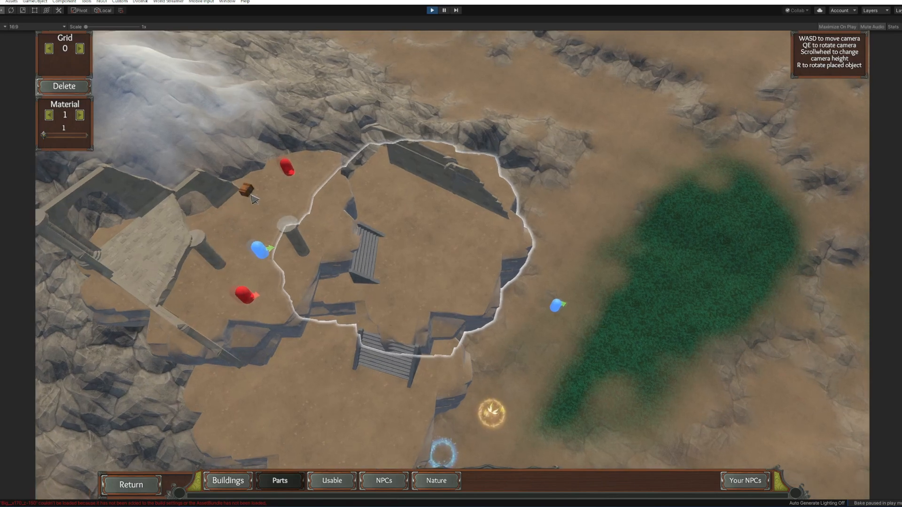
left_click(209, 228)
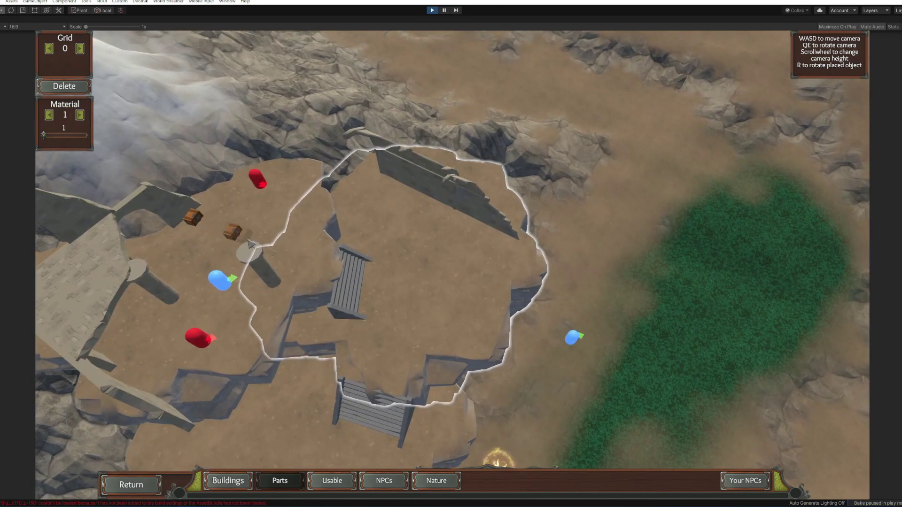
key("a")
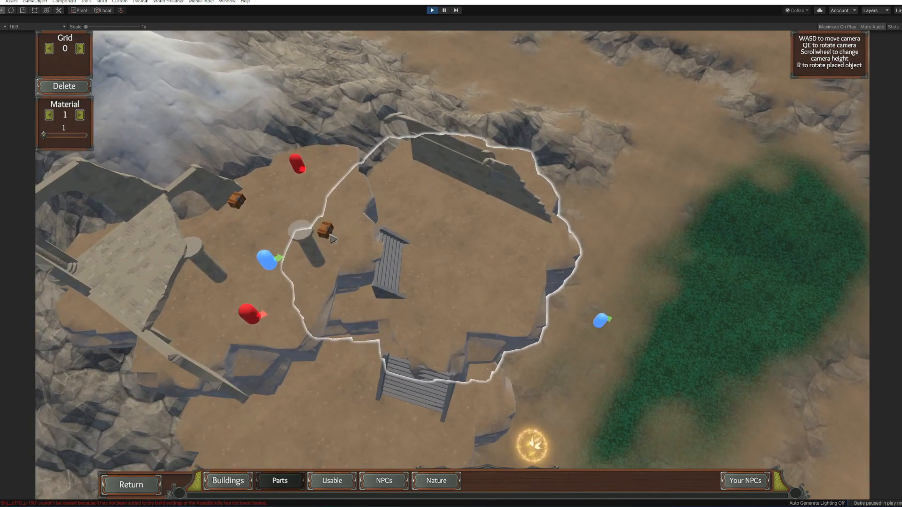
key("a")
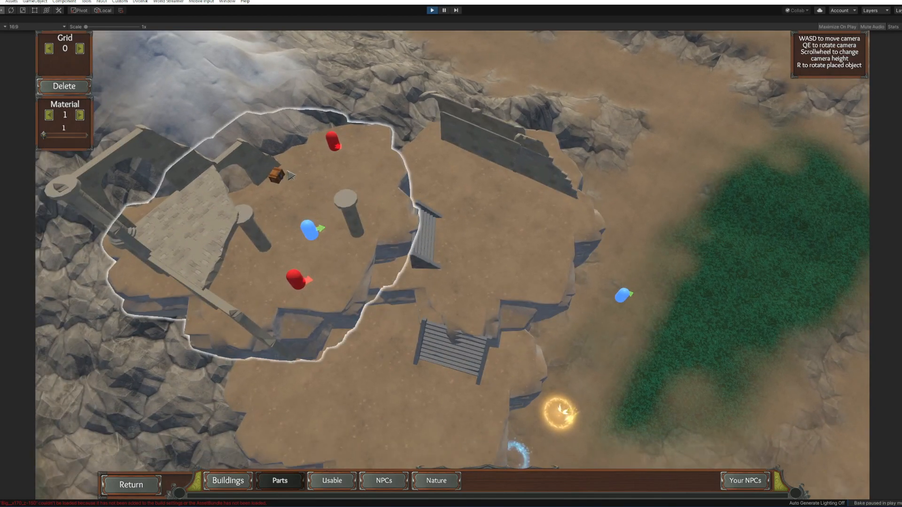
left_click(189, 129)
scroll(189, 130, "up", 2)
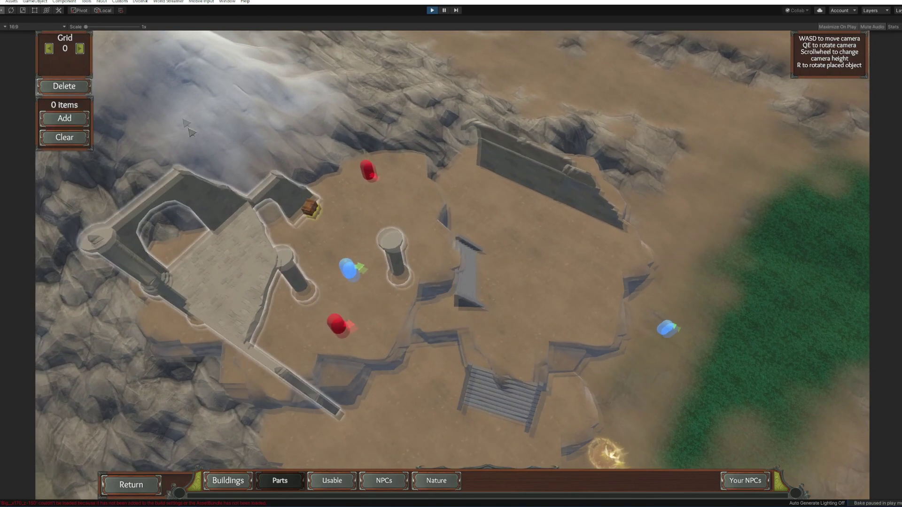
scroll(189, 130, "down", 2)
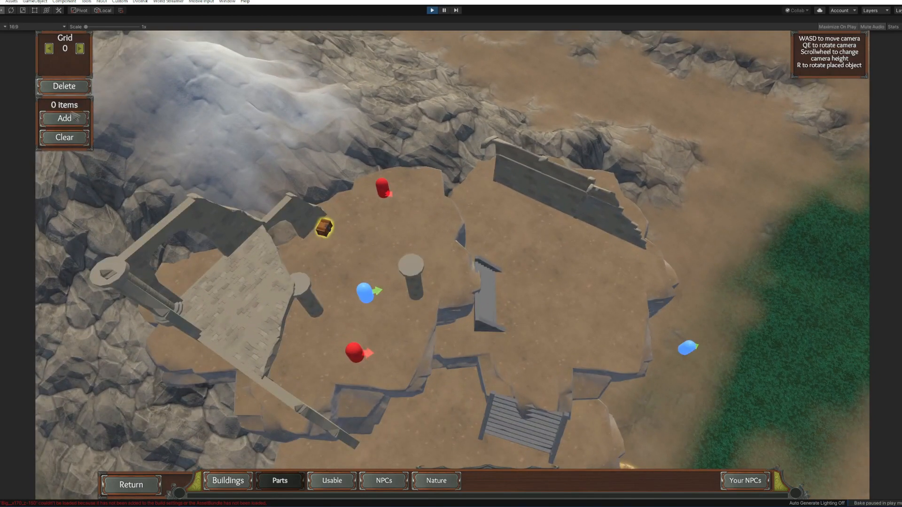
Fill the chest with a Simple material item and the red testsword.
left_click(75, 117)
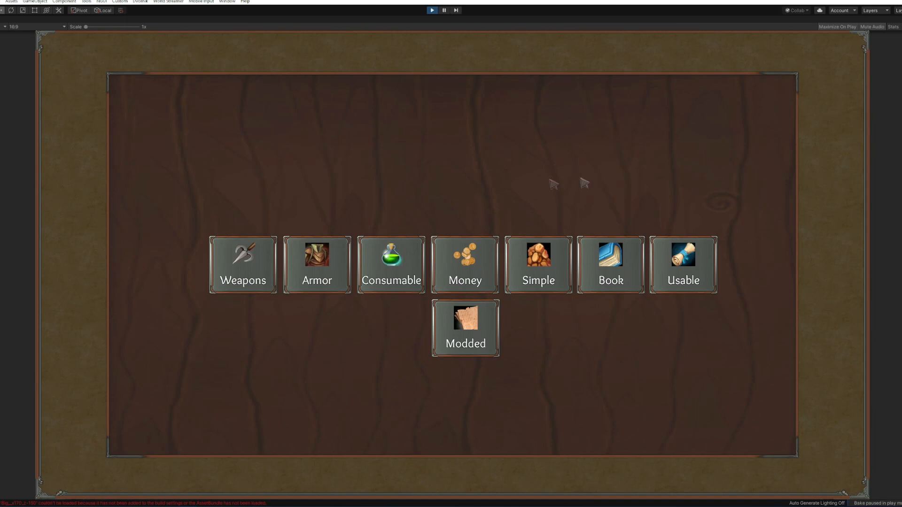
left_click(548, 275)
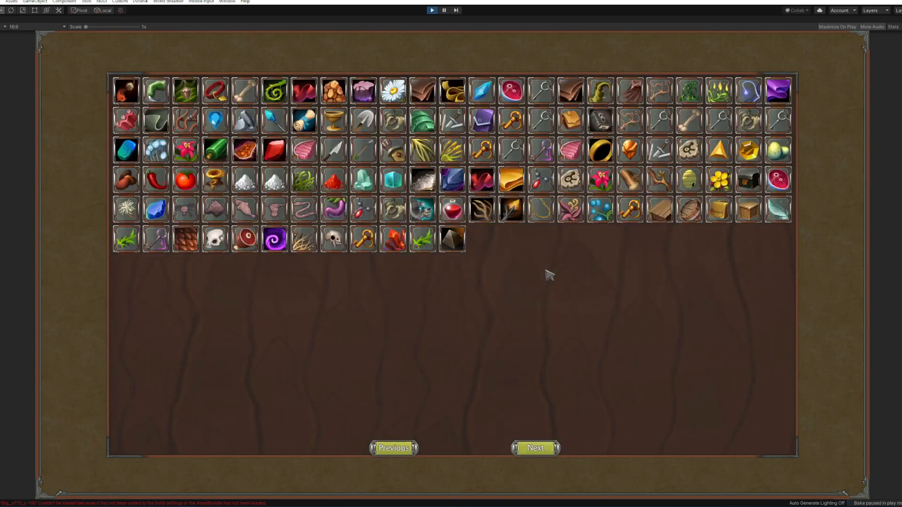
left_click(192, 243)
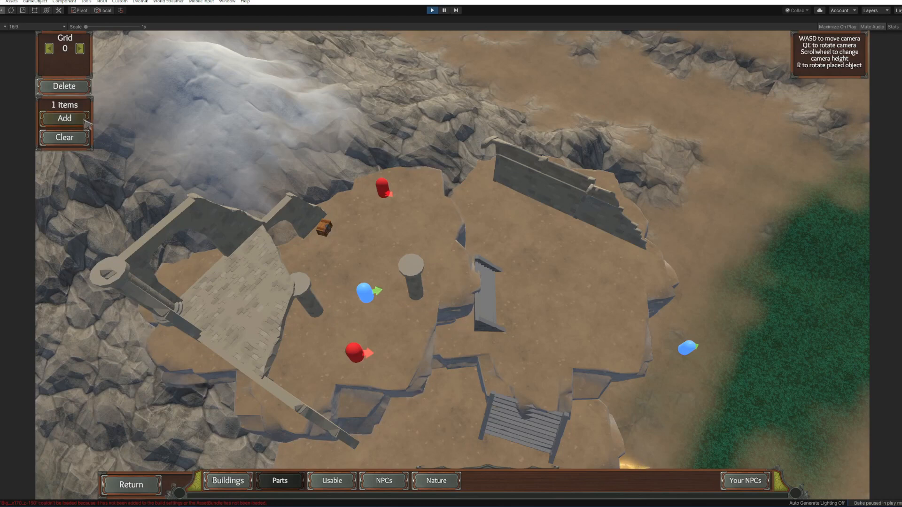
left_click(78, 119)
left_click(477, 324)
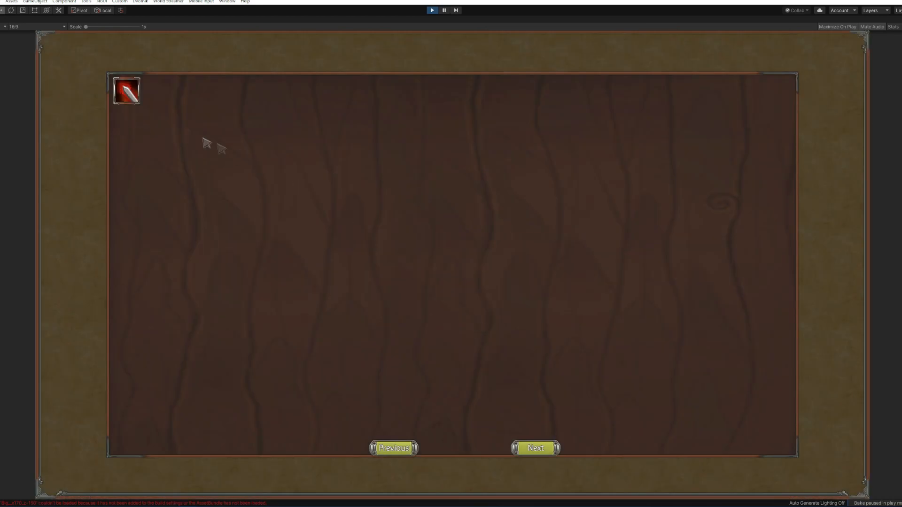
left_click(126, 90)
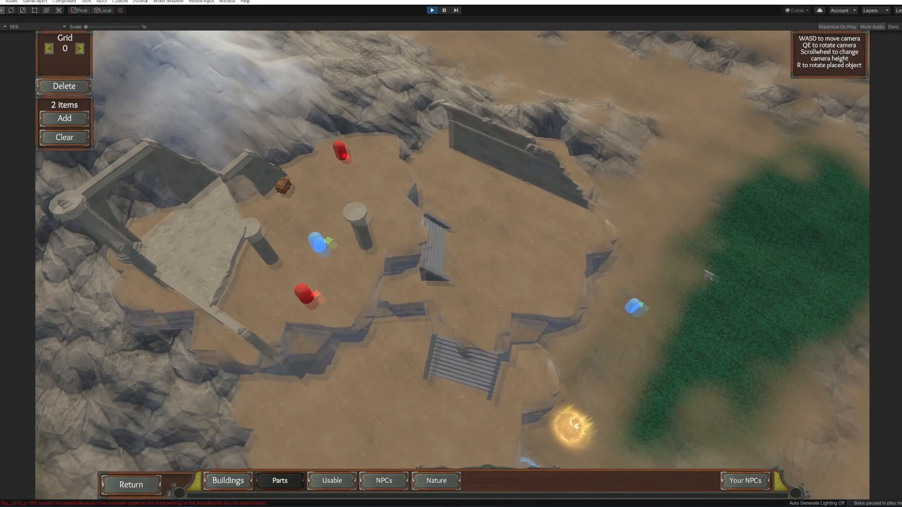
key("d")
key("s")
key("d")
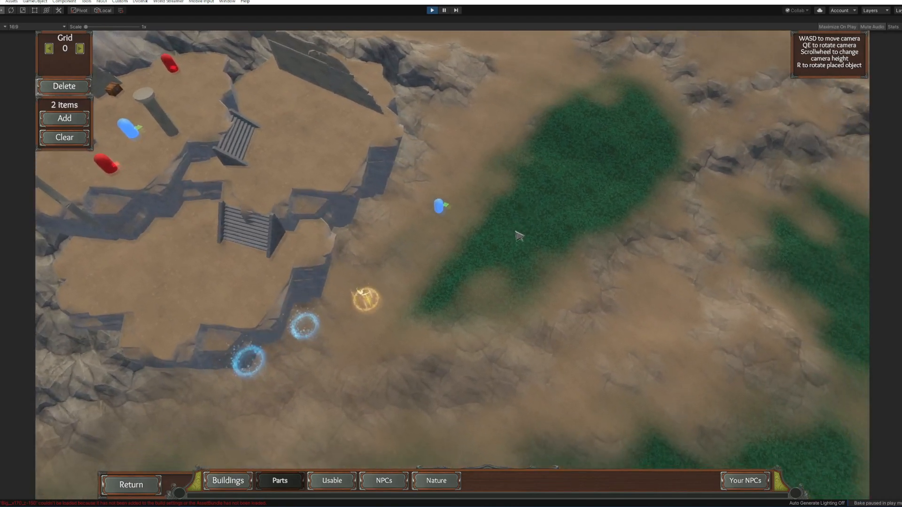
key("a")
key("a")
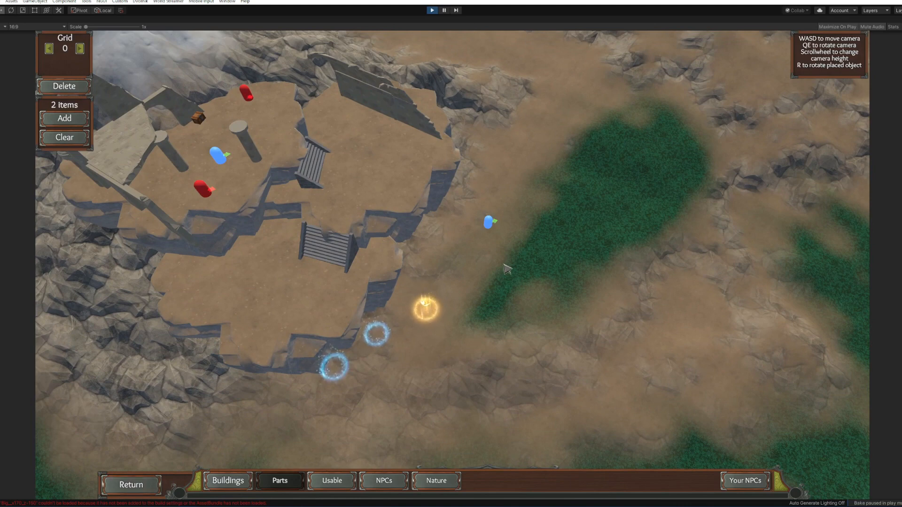
scroll(510, 277, "up", 2)
Assign testboss to the custom NPC marker and leave the map for the mod overview.
left_click(645, 285)
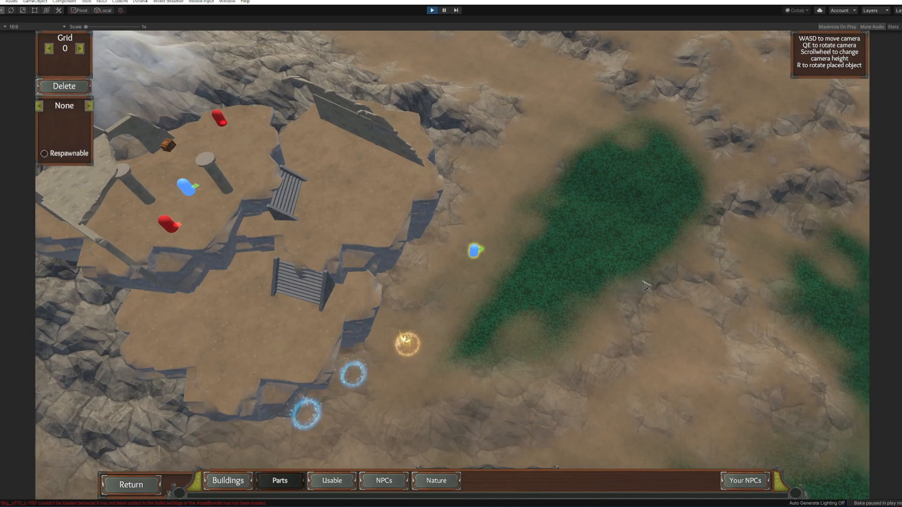
key("d")
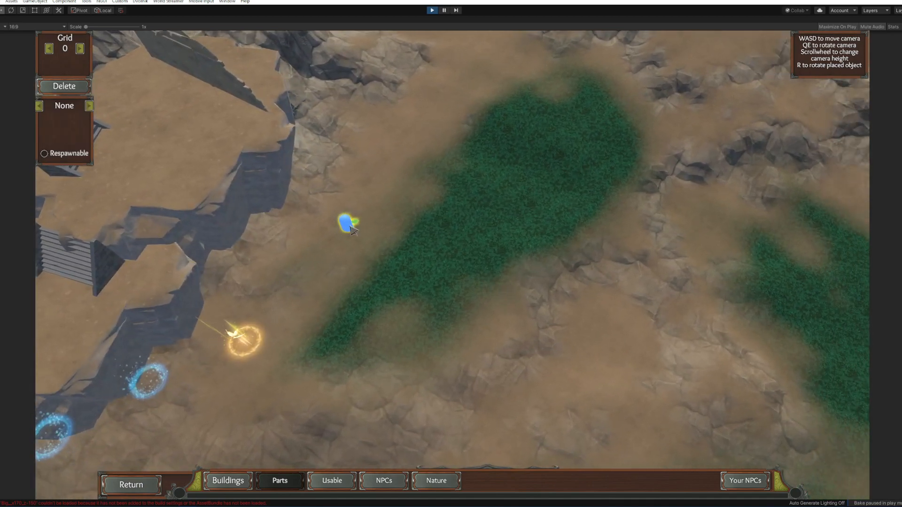
left_click(90, 106)
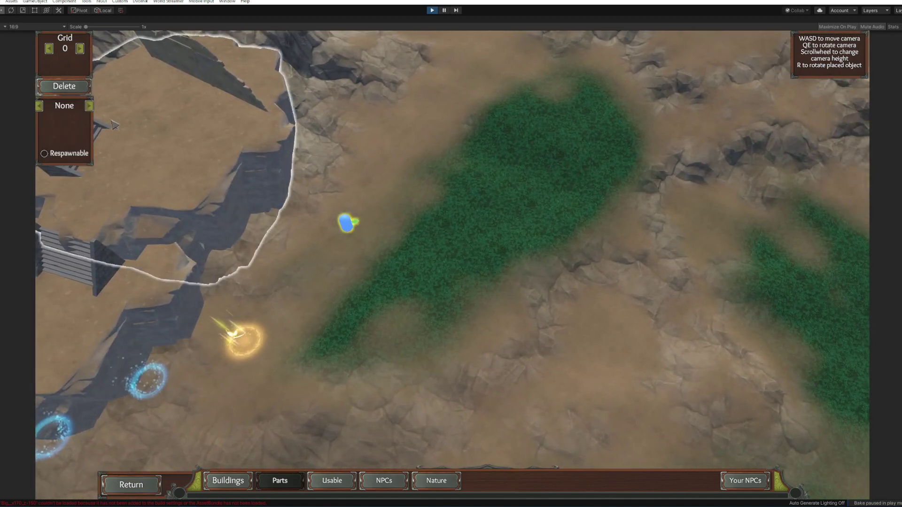
left_click(89, 105)
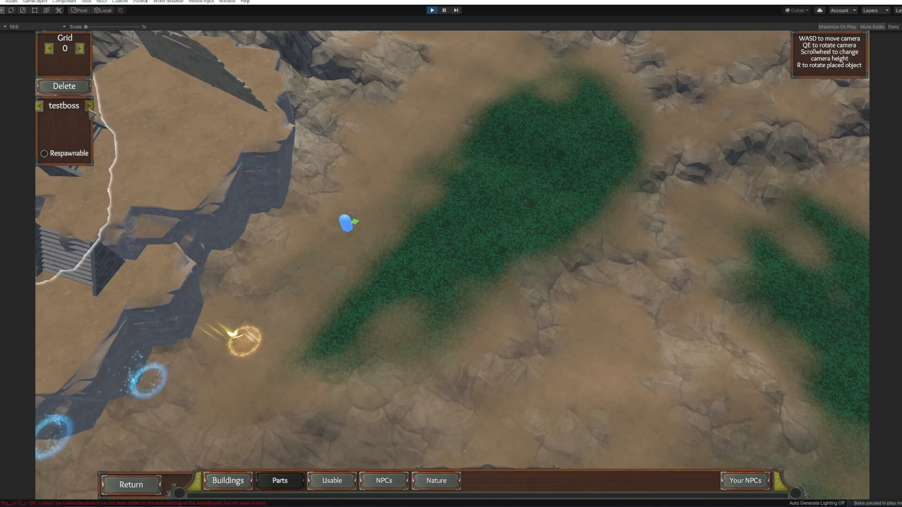
key("a")
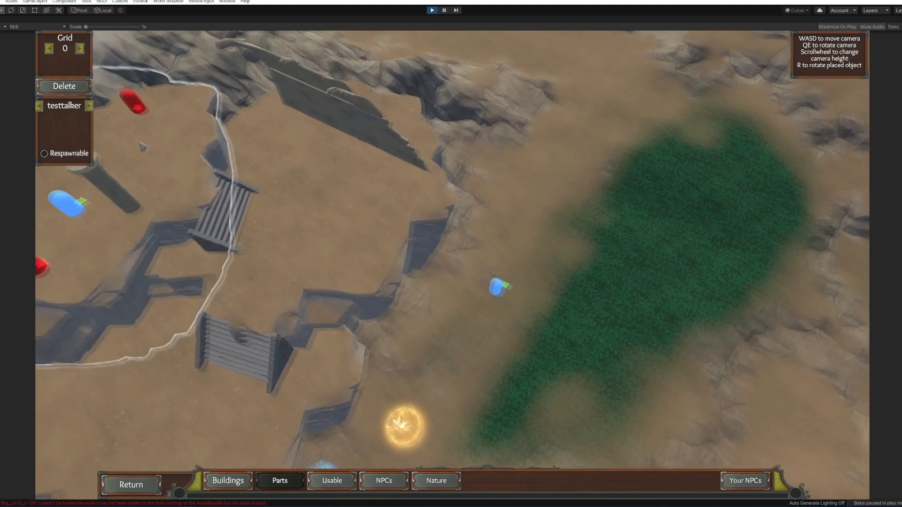
scroll(142, 148, "up", 2)
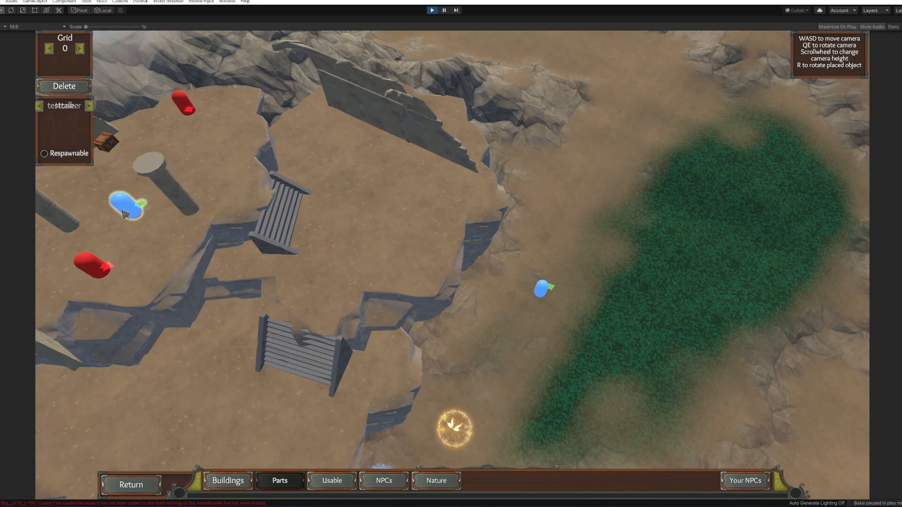
left_click(89, 105)
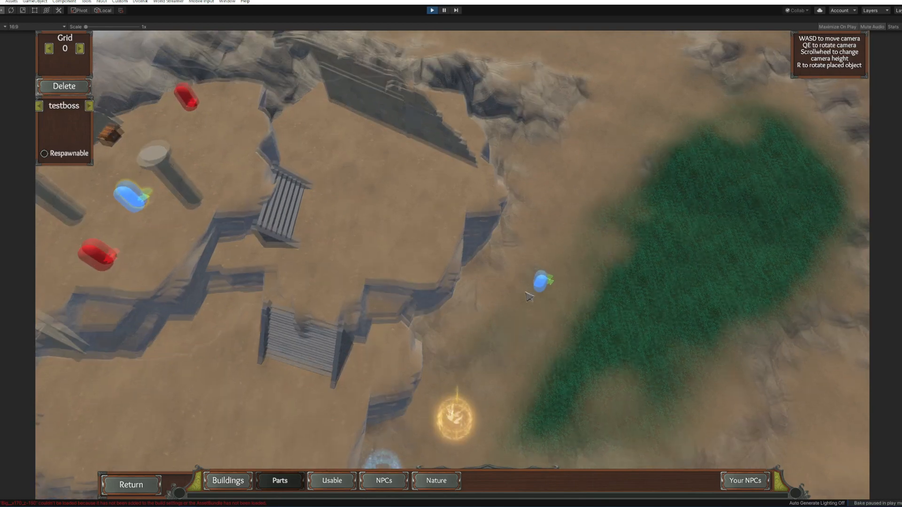
scroll(142, 268, "down", 2)
scroll(196, 417, "down", 2)
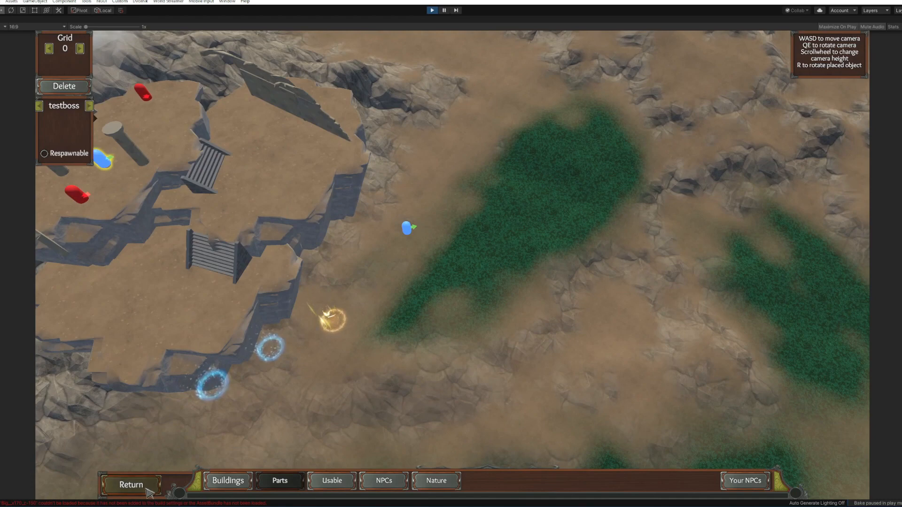
left_click(149, 492)
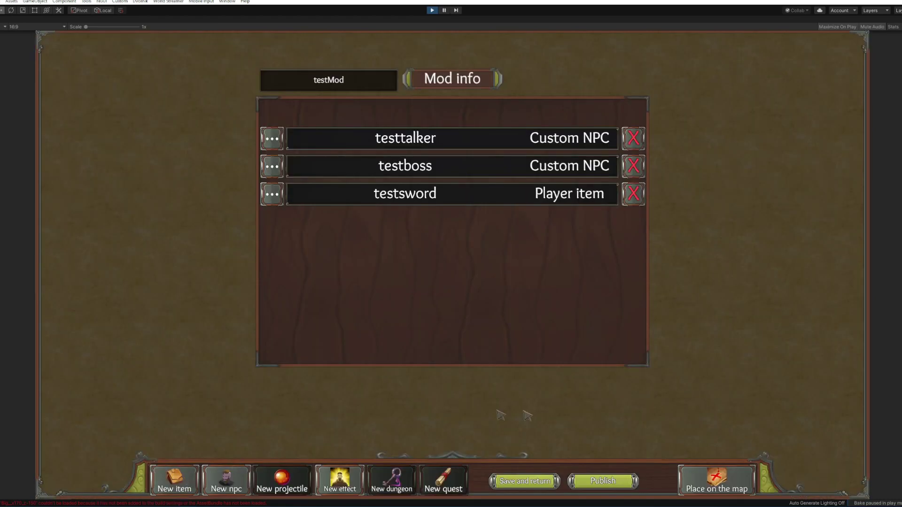
Save testMod and return to playtest it in the game world.
left_click(532, 485)
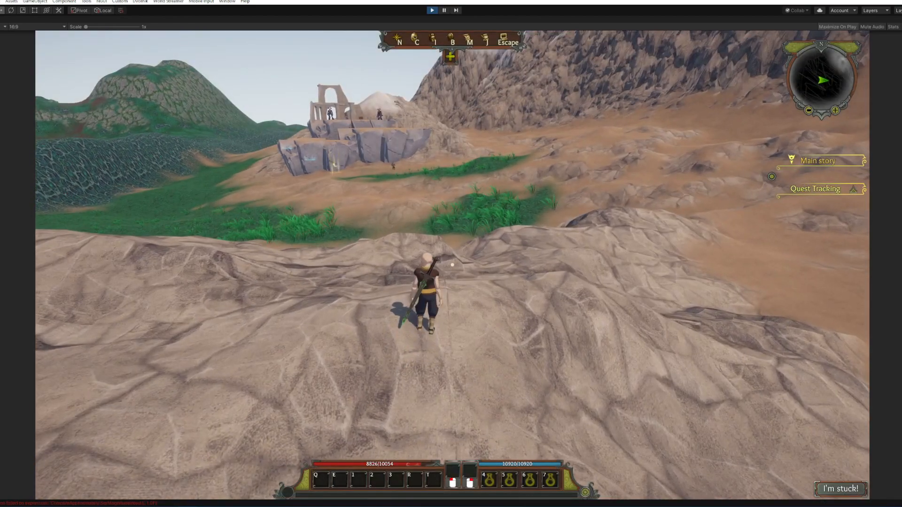
Run up the slope through the grass to the talker NPC by the rock wall.
key("w")
key("w")
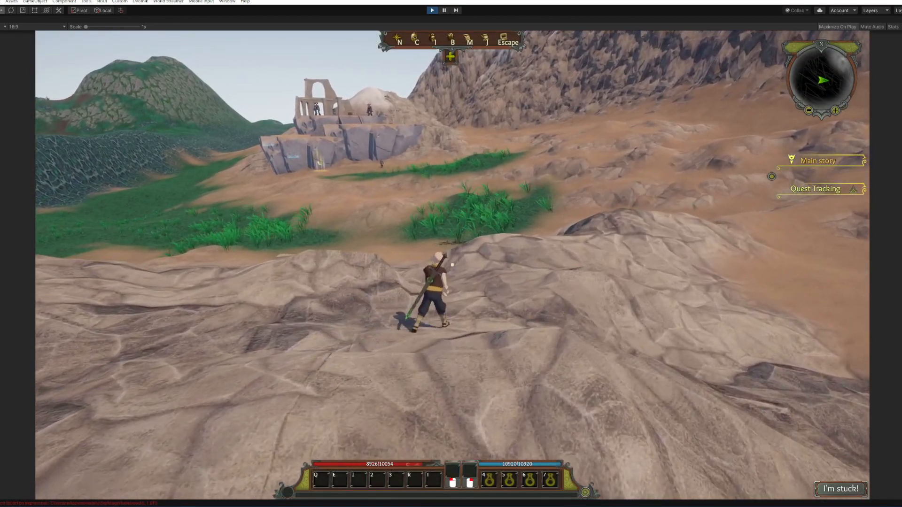
key("w")
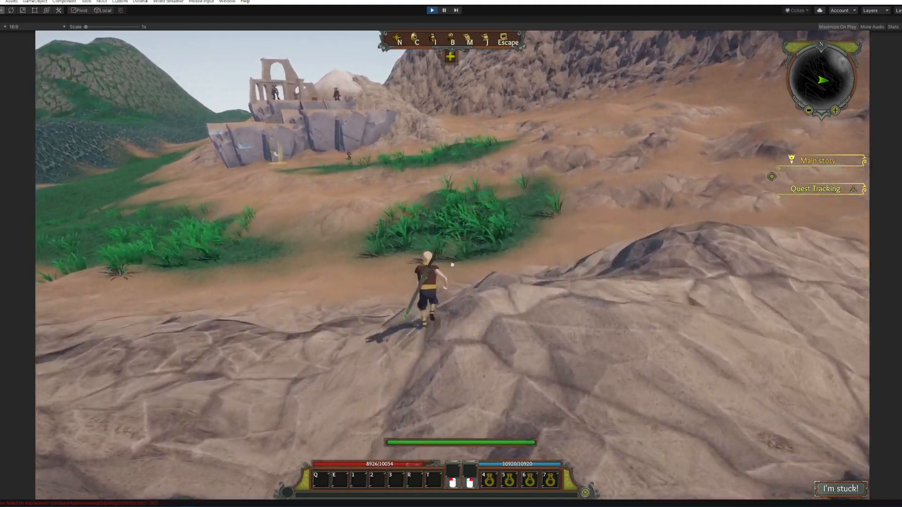
key("w")
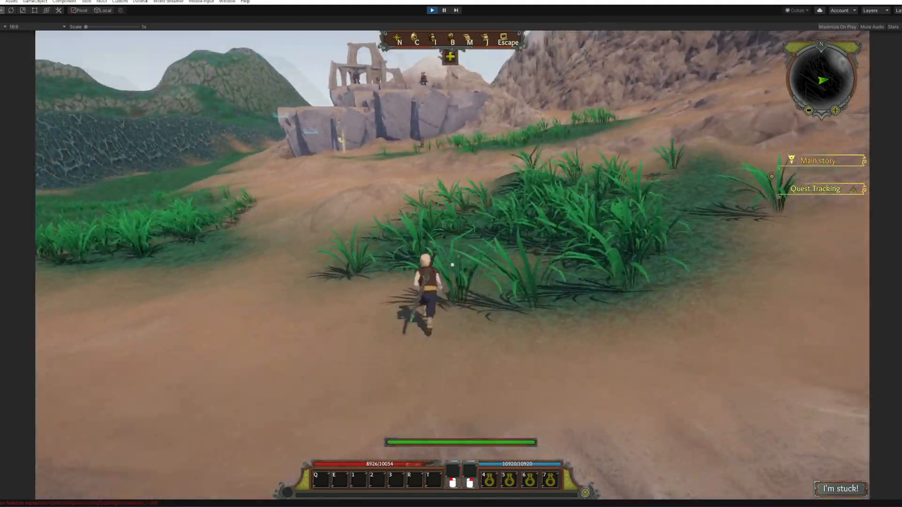
key("w")
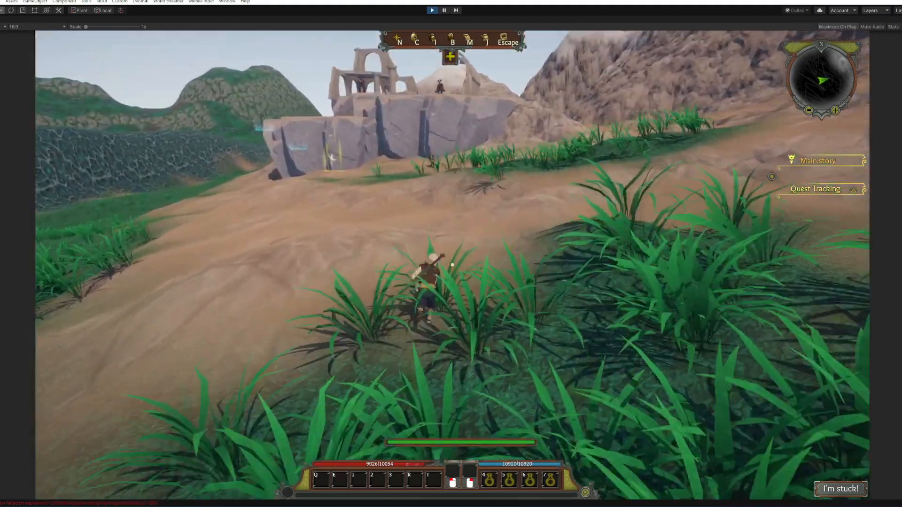
key("w")
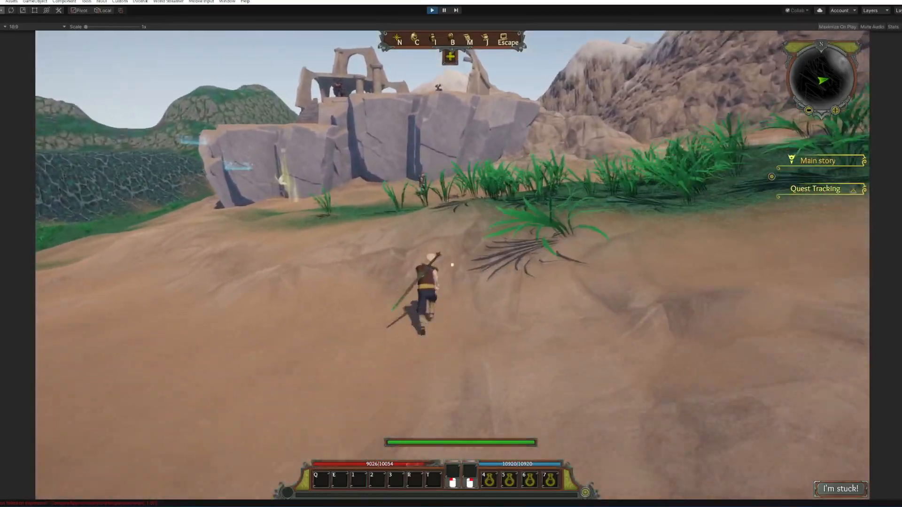
key("w")
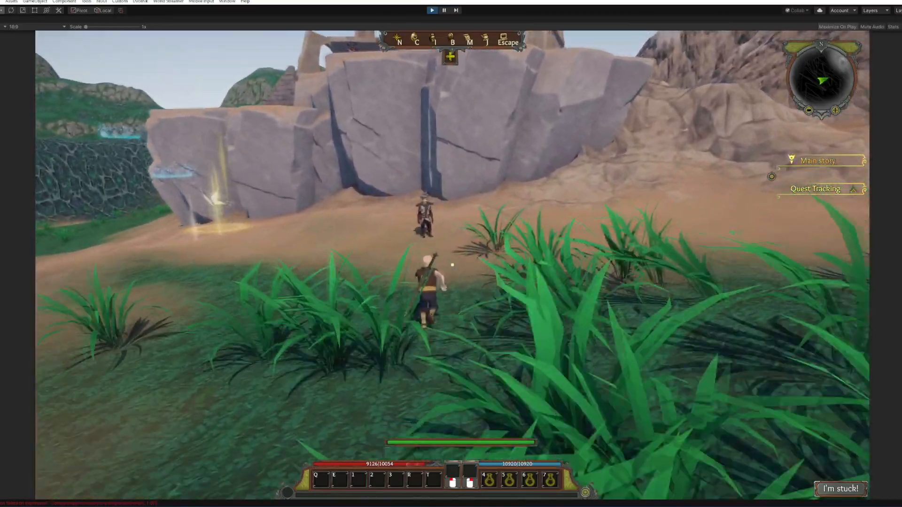
Talk with testtalker, end with Bye, and turn toward the jump pad.
key("f")
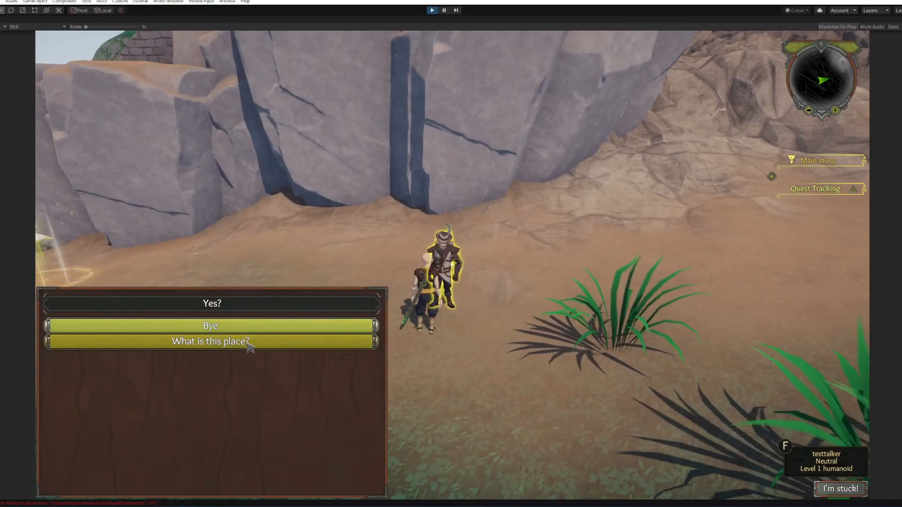
left_click(248, 325)
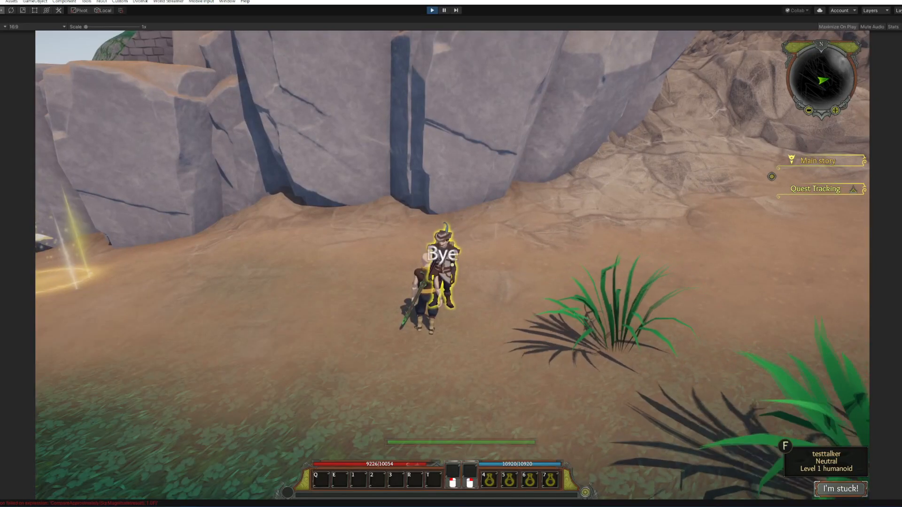
key("a")
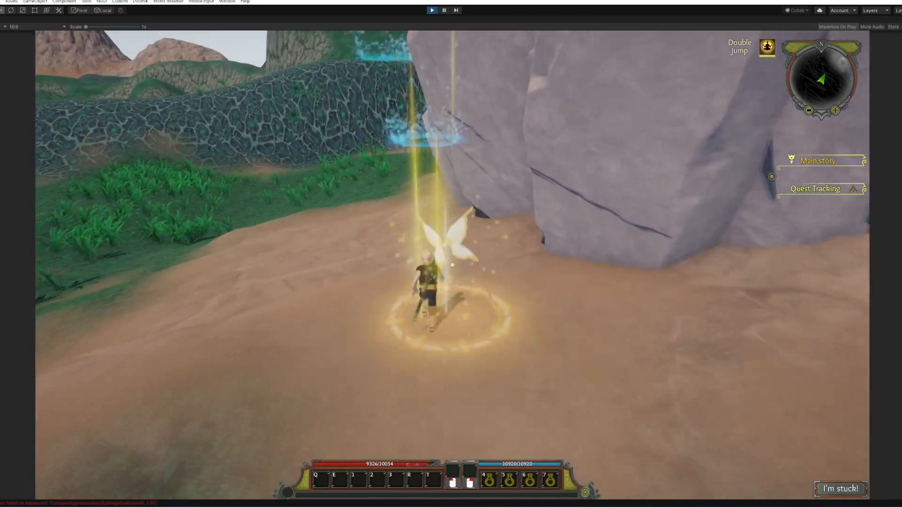
Launch from the jump pad and run up the stone stairs toward the demons.
key("space")
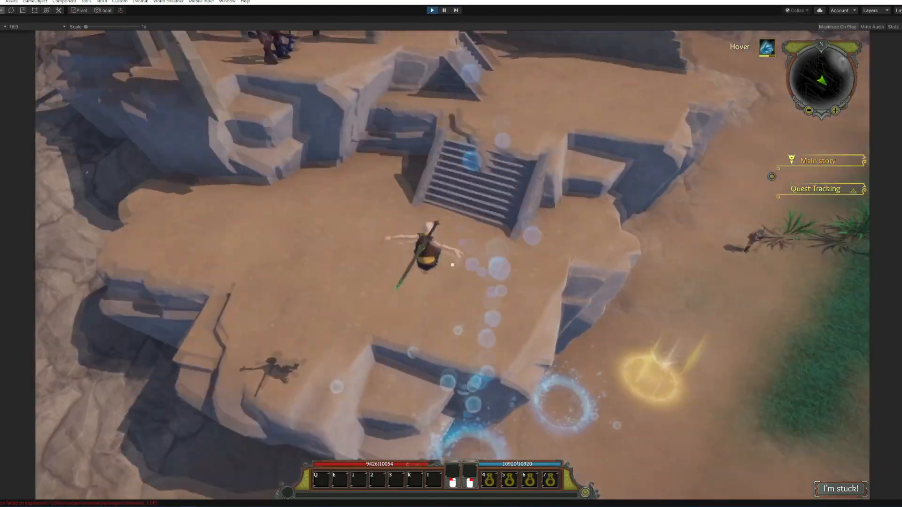
key("w")
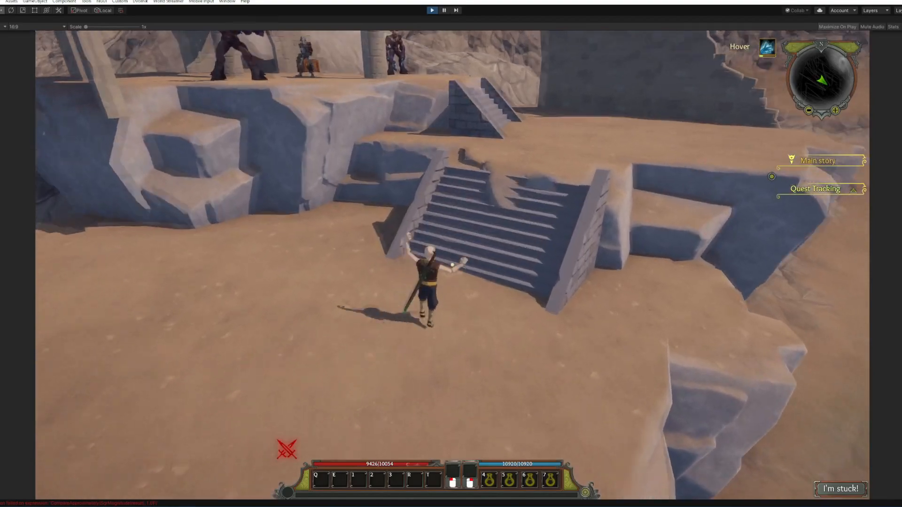
key("w")
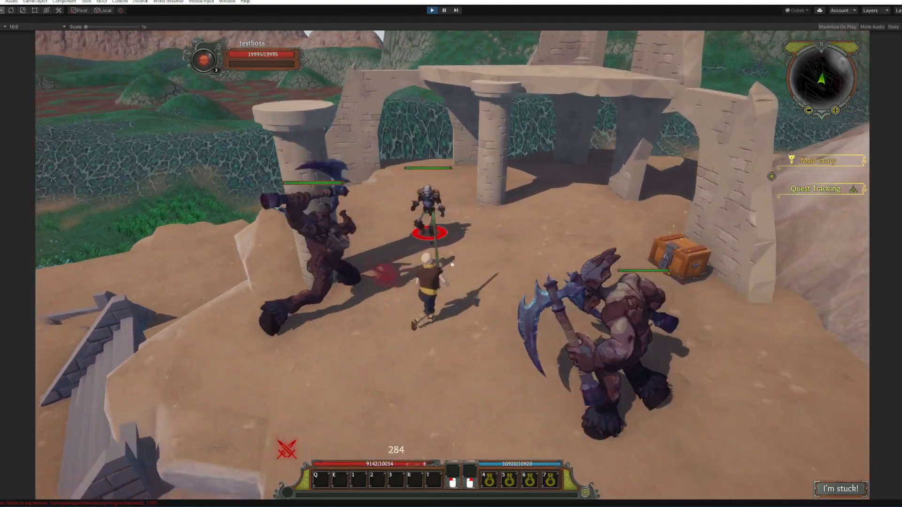
Move into the fight and cut down the two demon warriors.
key("w")
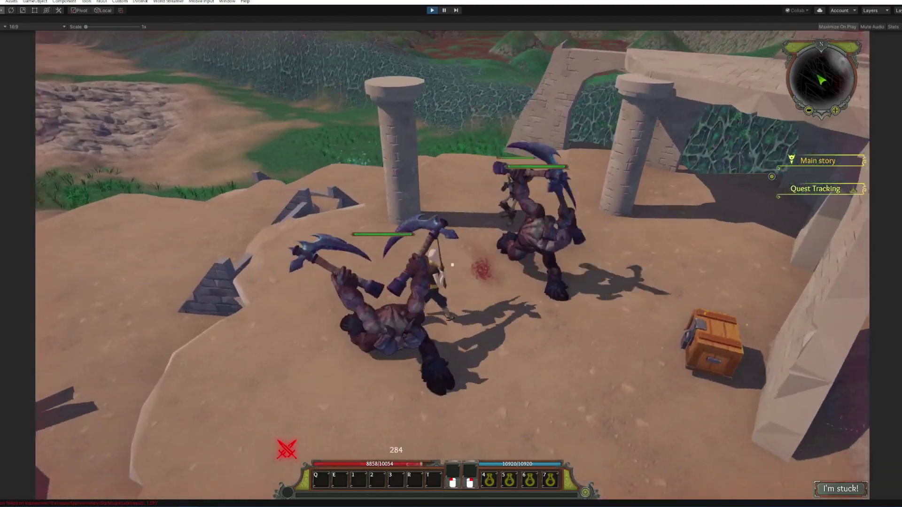
left_click(453, 266)
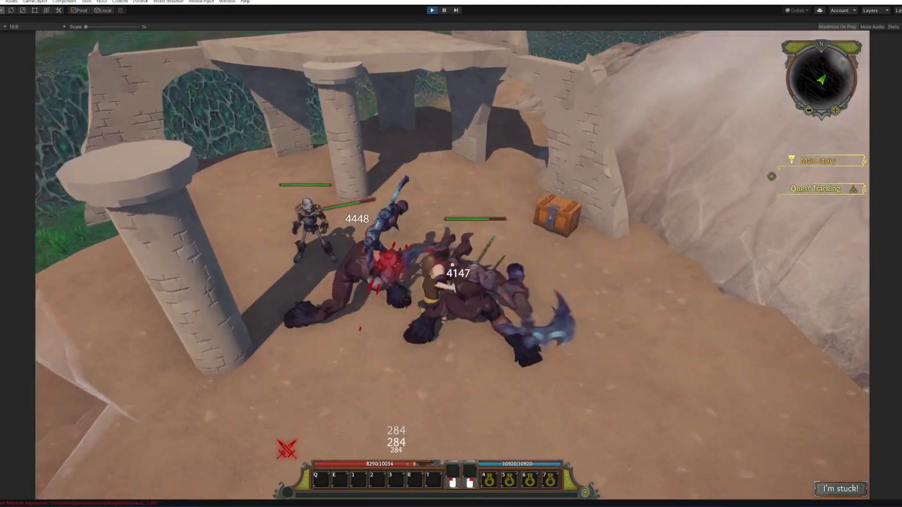
left_click(453, 266)
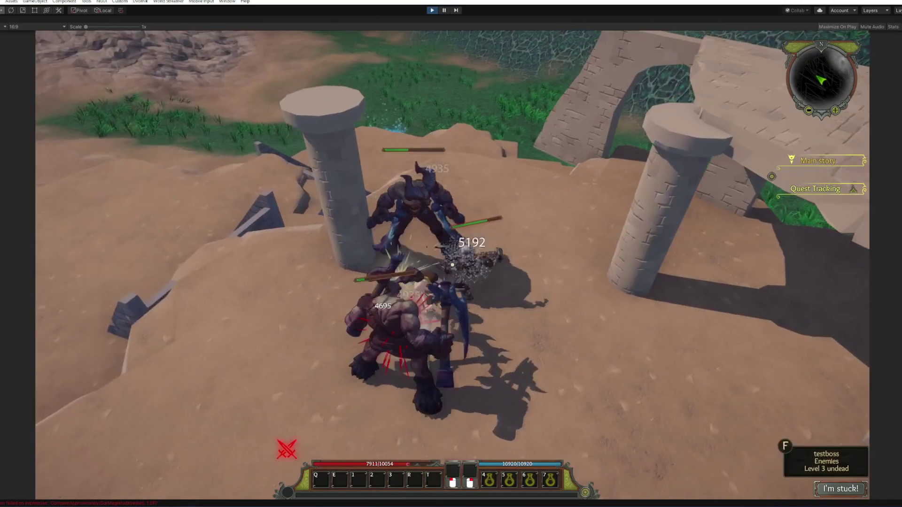
left_click(452, 265)
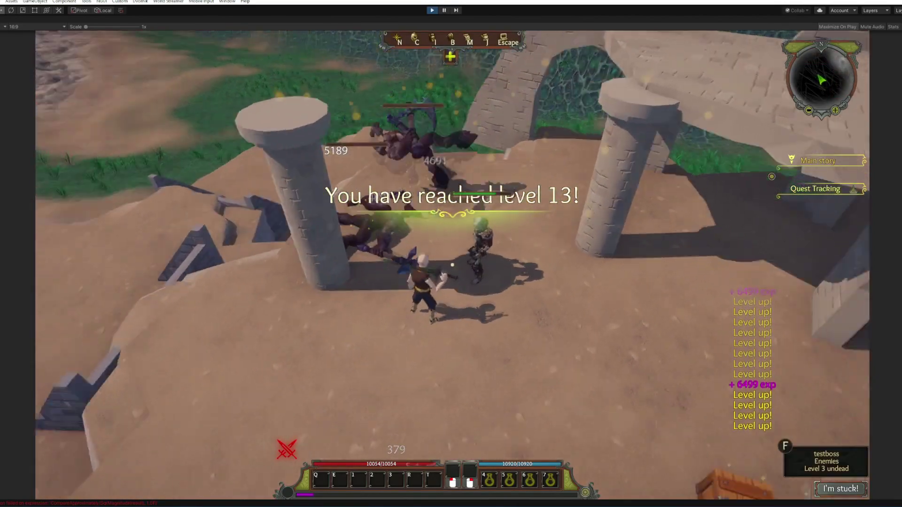
Slay the testboss, reaching level 13, and walk over to the loot chest.
left_click(453, 266)
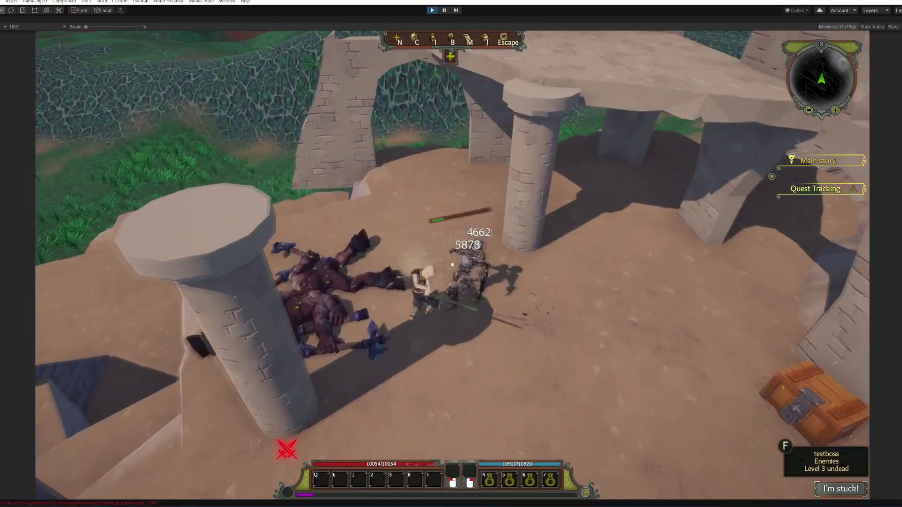
left_click(453, 265)
left_click(453, 266)
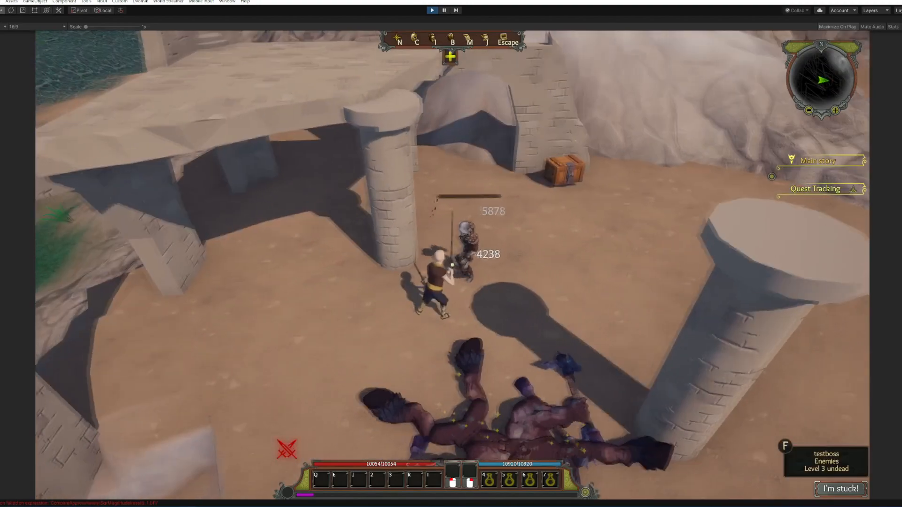
left_click(453, 266)
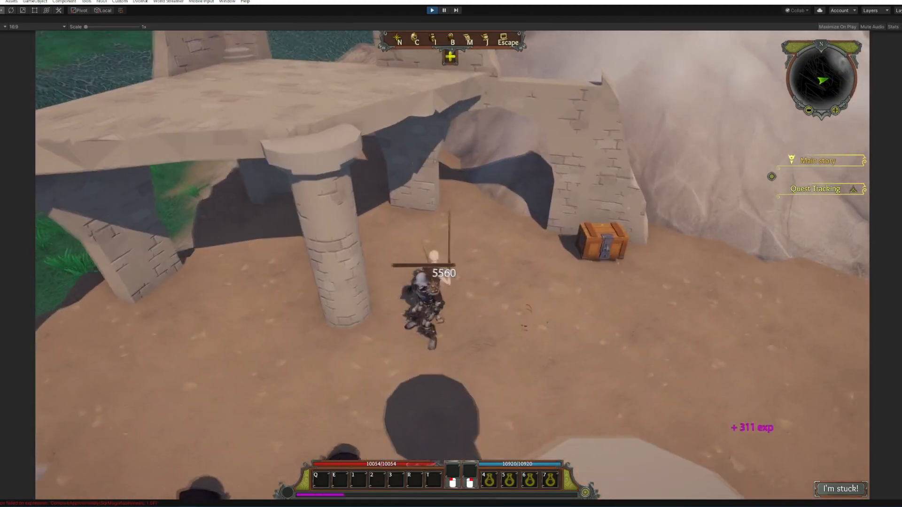
key("w")
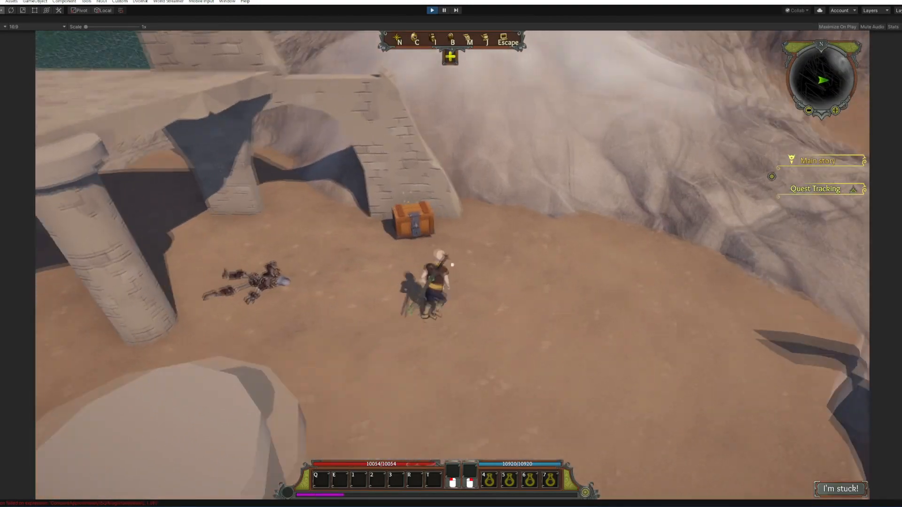
Take the Dragon leather and testsword from the chest and equip the testsword from inventory.
key("f")
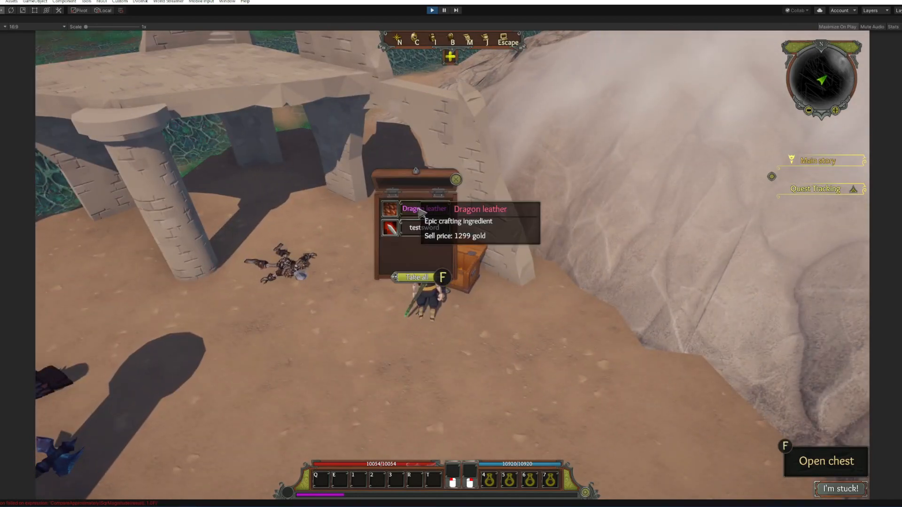
left_click(403, 207)
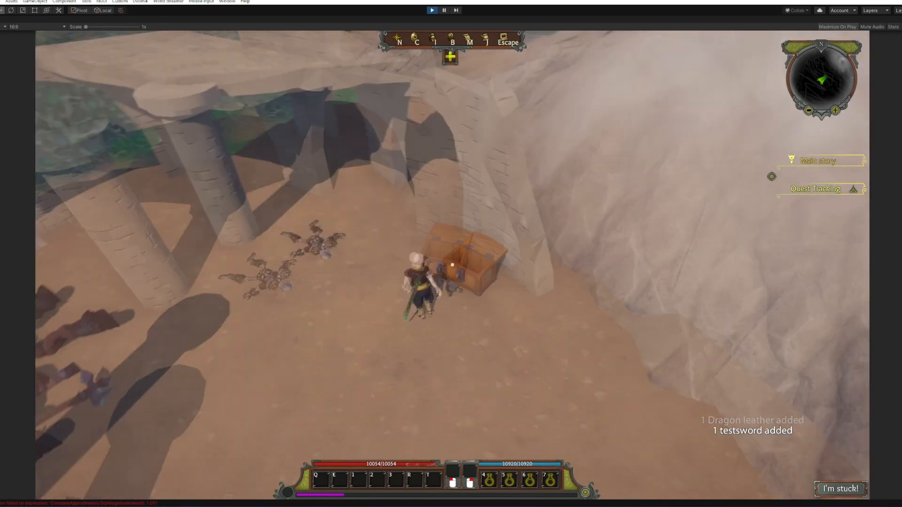
key("i")
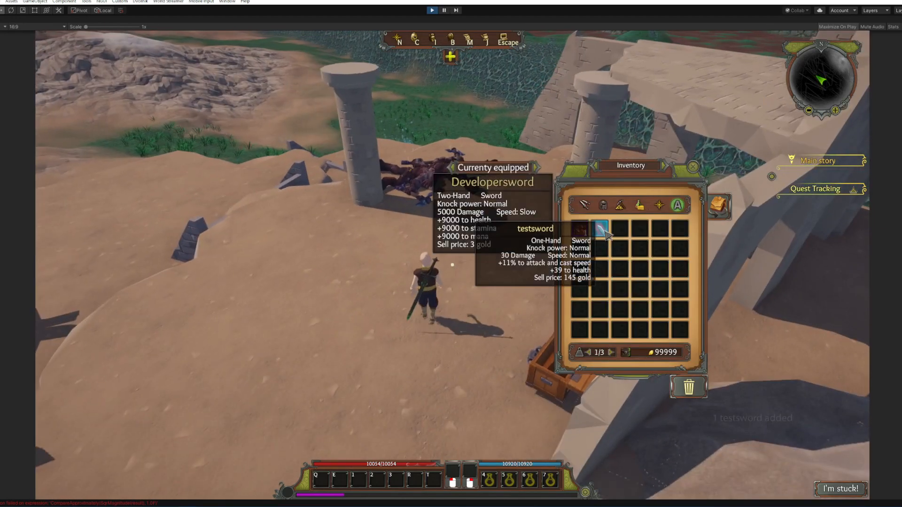
right_click(601, 232)
key("i")
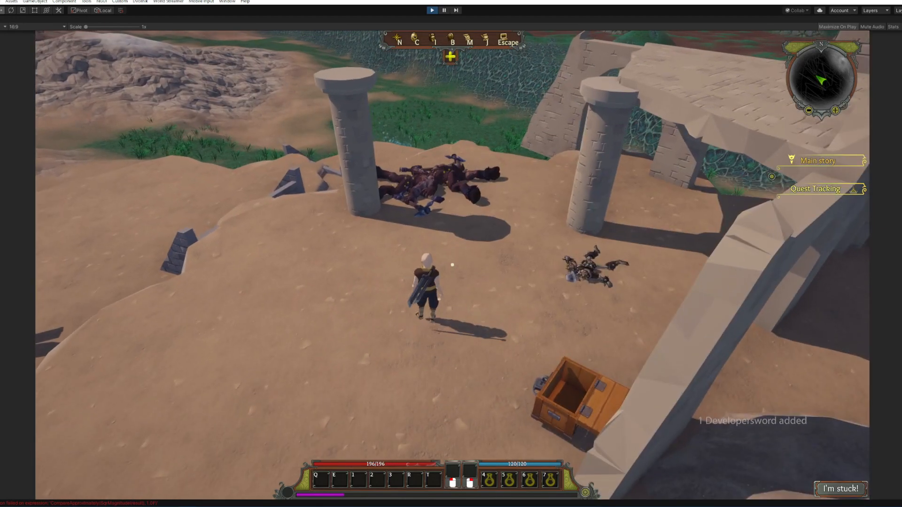
Review the character equipment and stats panel to confirm the testsword is equipped.
key("c")
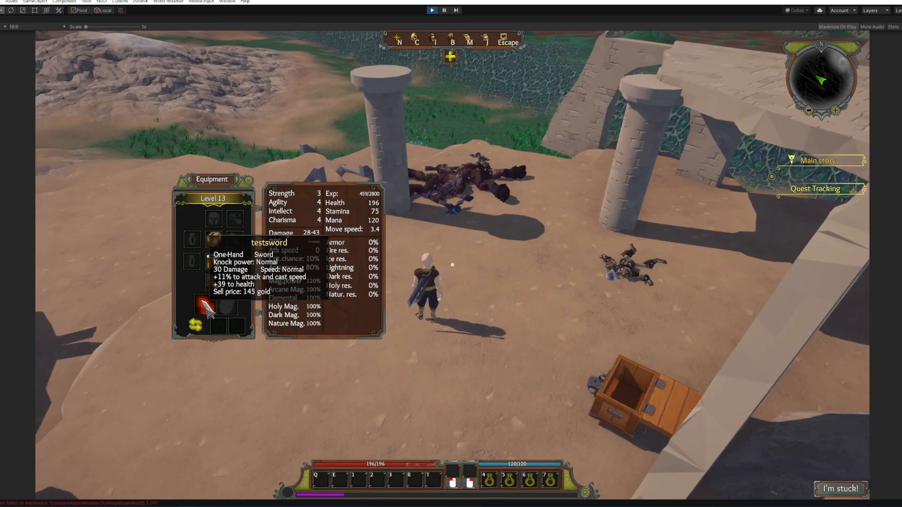
key("c")
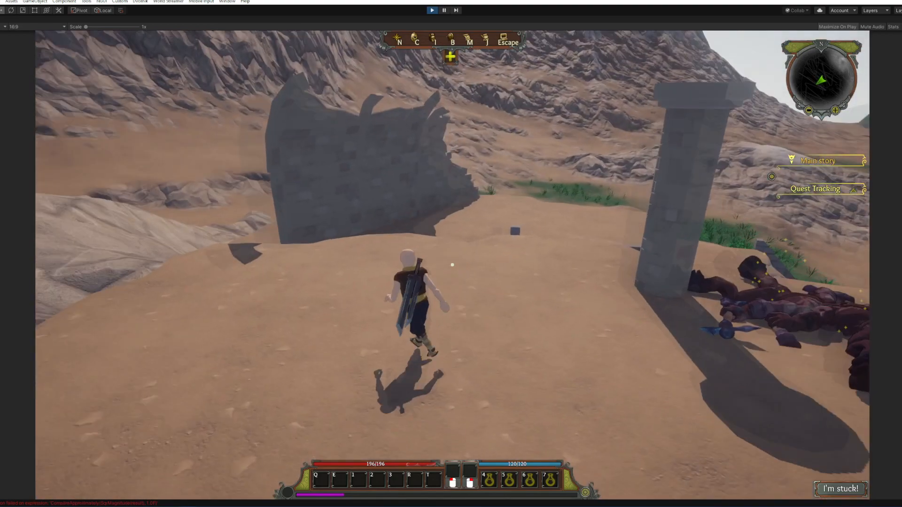